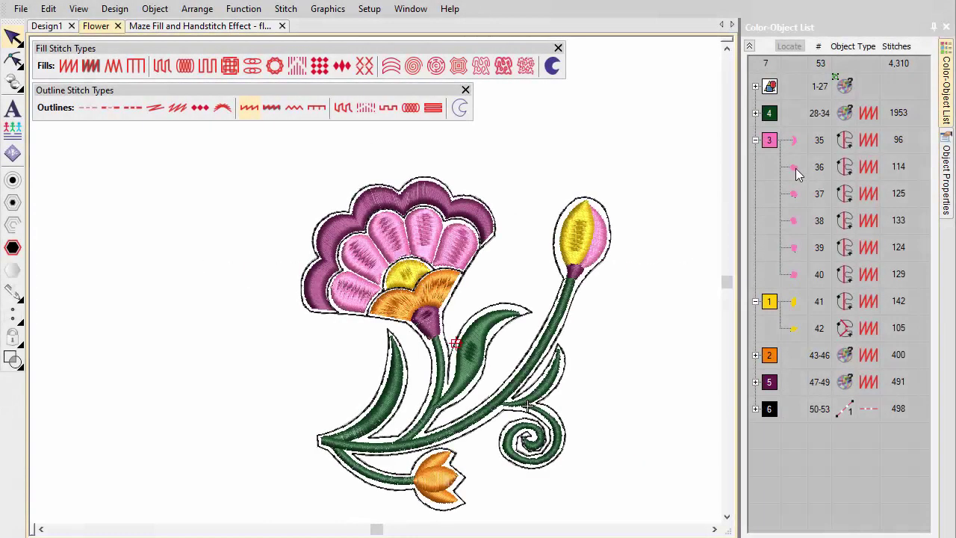
# Give the five inner pink petals an offset fill with 1.00 mm spacing and 4.00 mm length
pyautogui.click(796, 173)
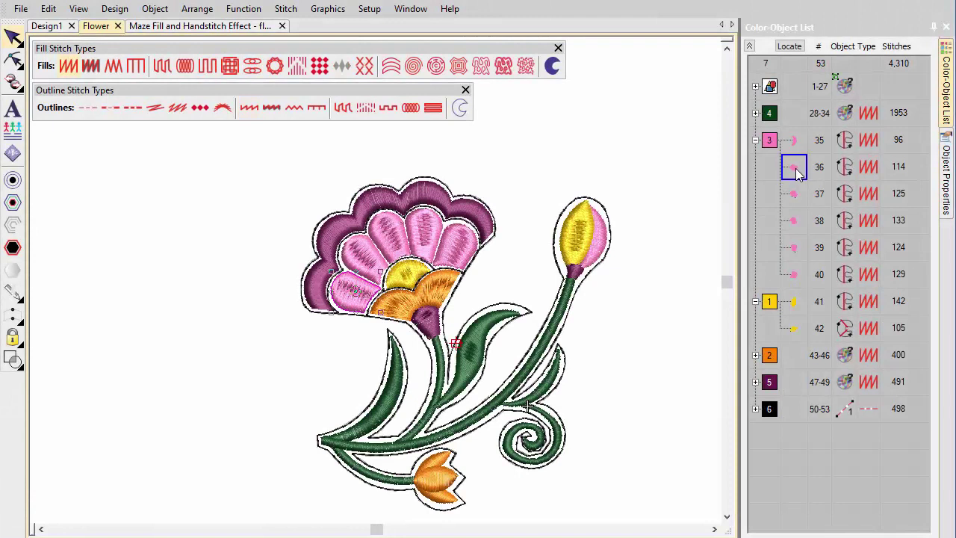
pyautogui.keyDown('shift'); pyautogui.click(797, 281); pyautogui.keyUp('shift')
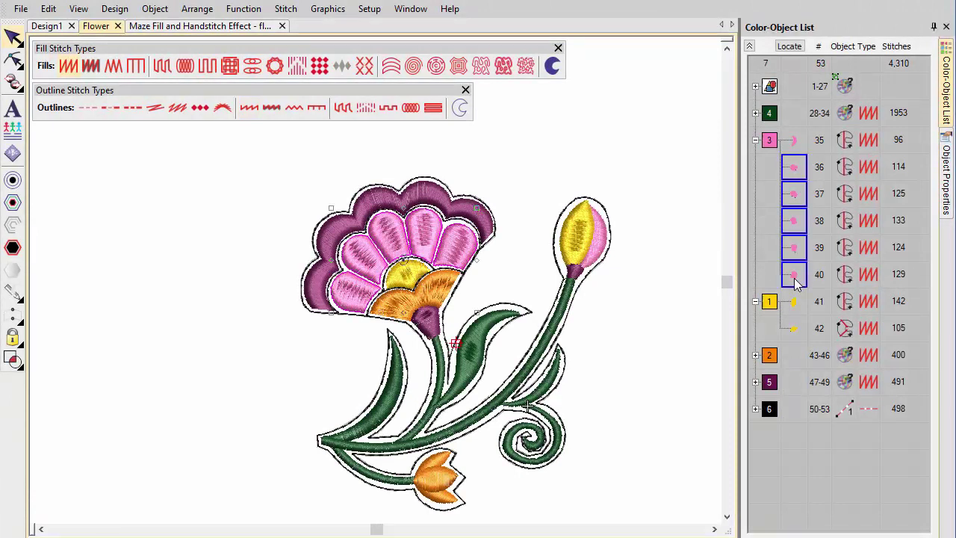
pyautogui.click(458, 66)
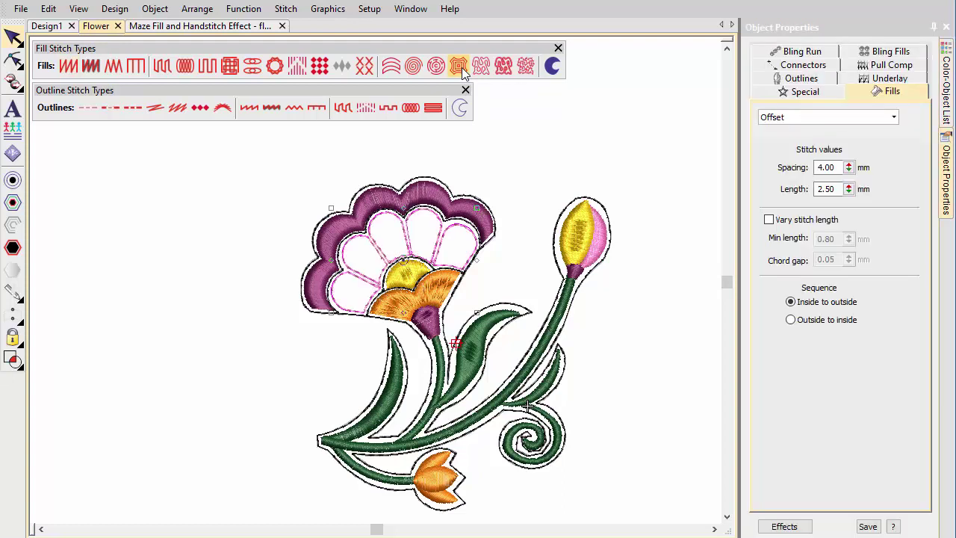
pyautogui.moveTo(835, 168); pyautogui.dragTo(807, 165)
pyautogui.write('1')
pyautogui.press('Return')
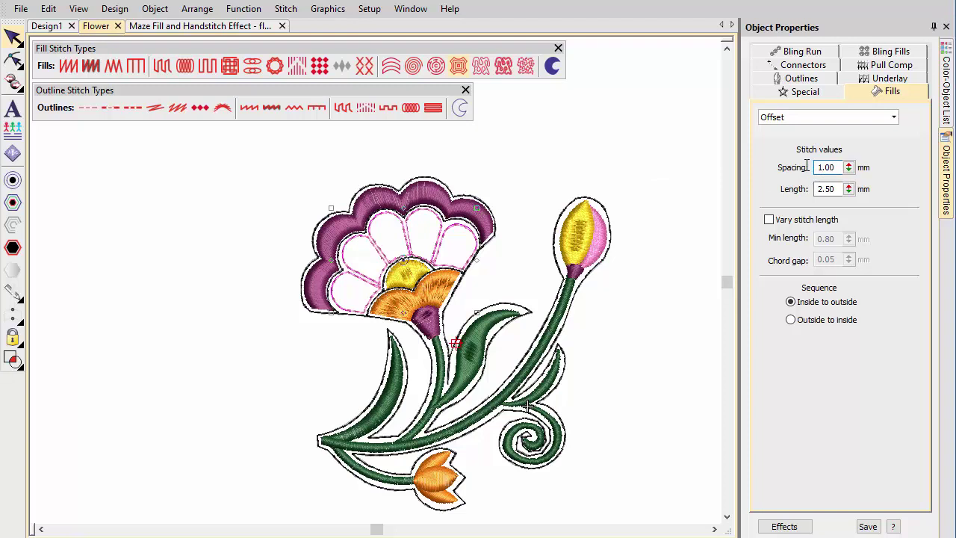
pyautogui.moveTo(833, 189); pyautogui.dragTo(815, 189)
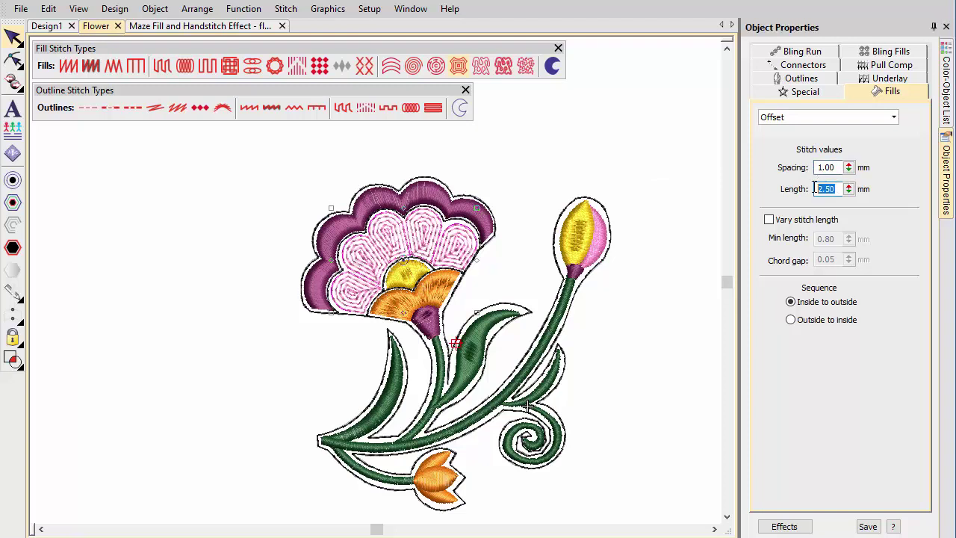
pyautogui.write('4')
pyautogui.press('Return')
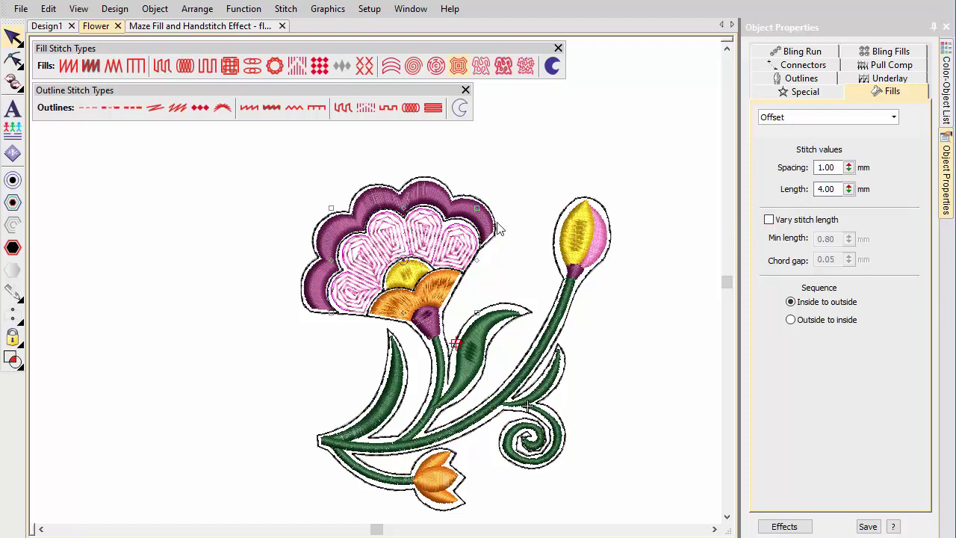
pyautogui.click(438, 197)
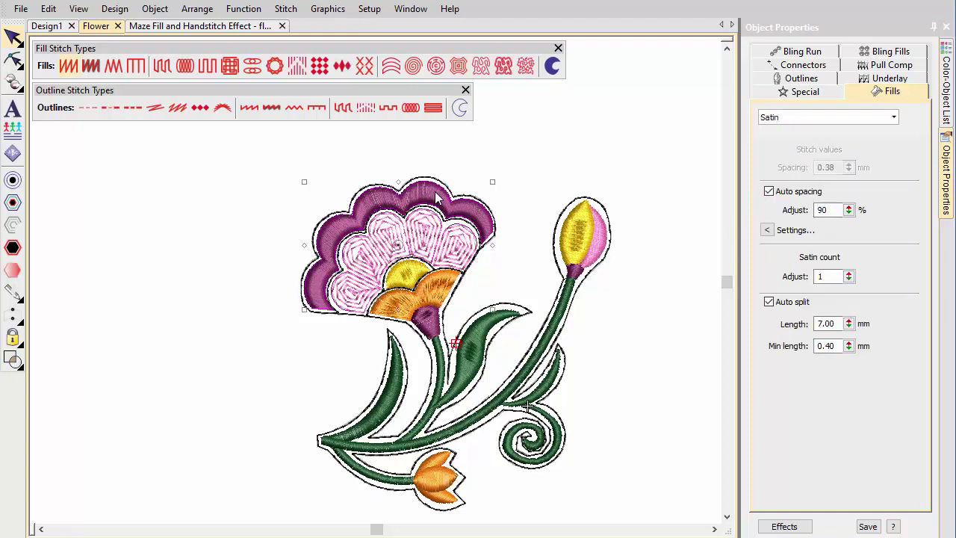
# Contour-fill the purple petal band at 4 mm spacing and length, vary length off; contour-outline the stem
pyautogui.click(391, 68)
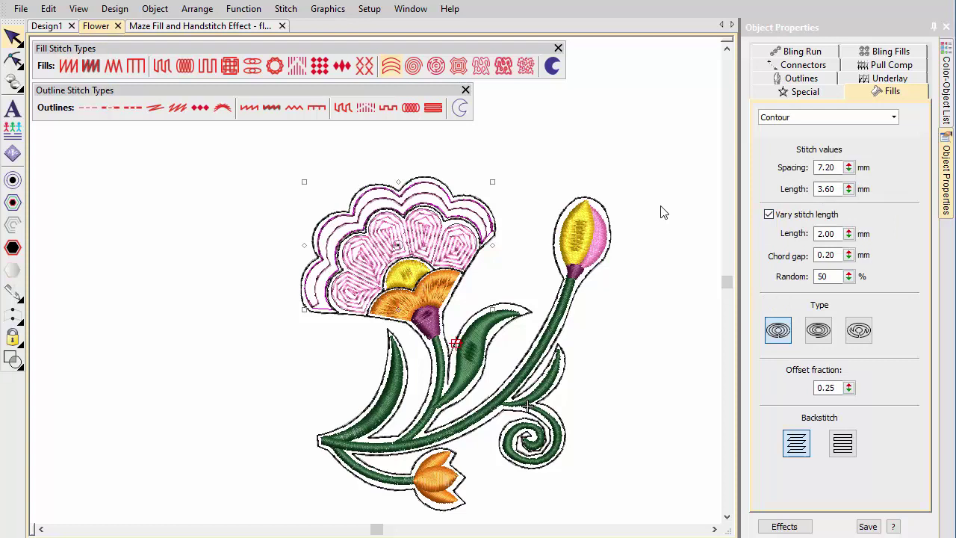
pyautogui.moveTo(838, 167); pyautogui.dragTo(804, 163)
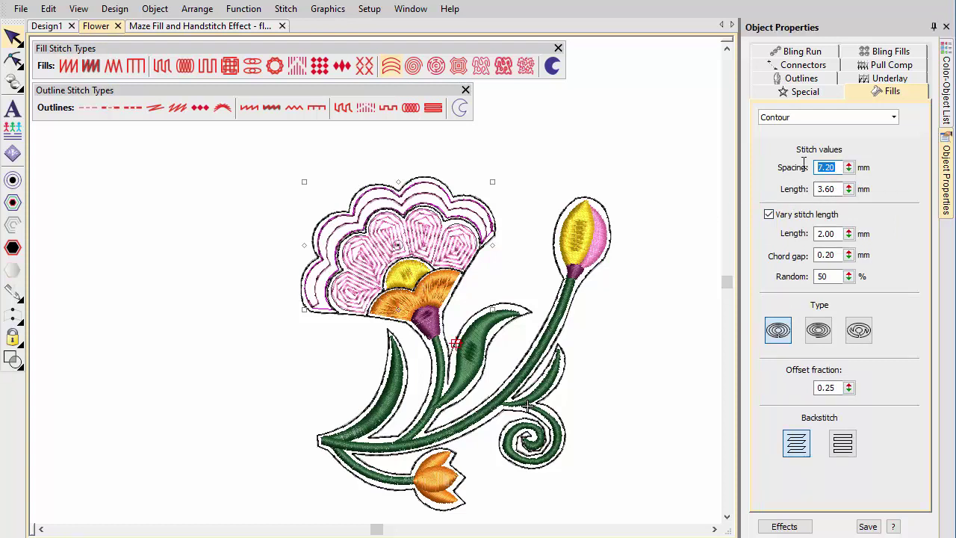
pyautogui.write('4')
pyautogui.press('Return')
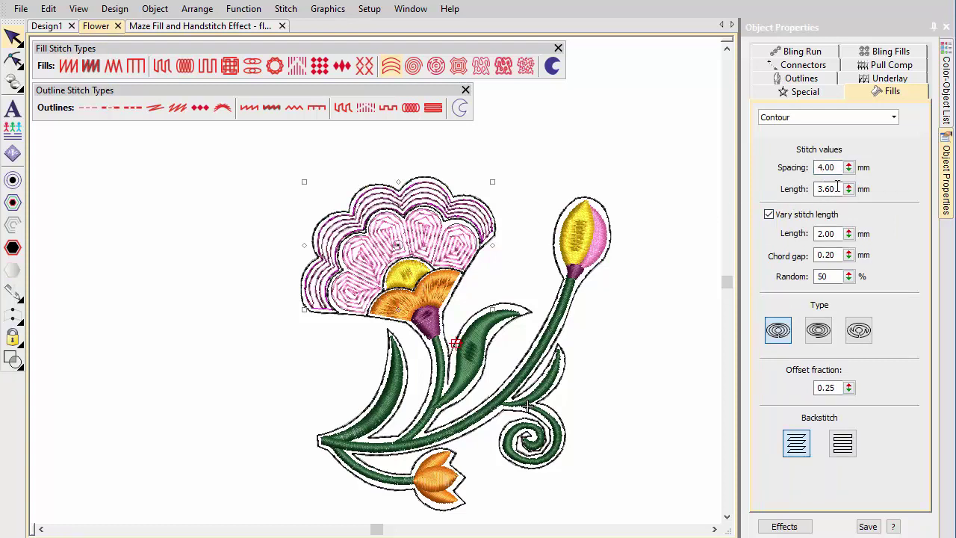
pyautogui.moveTo(839, 188); pyautogui.dragTo(801, 188)
pyautogui.write('4')
pyautogui.press('Return')
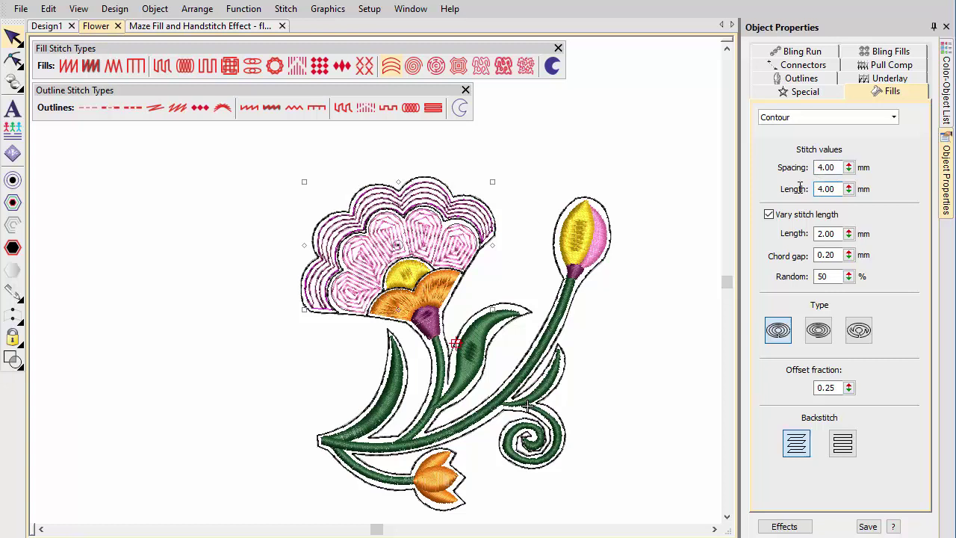
pyautogui.click(771, 216)
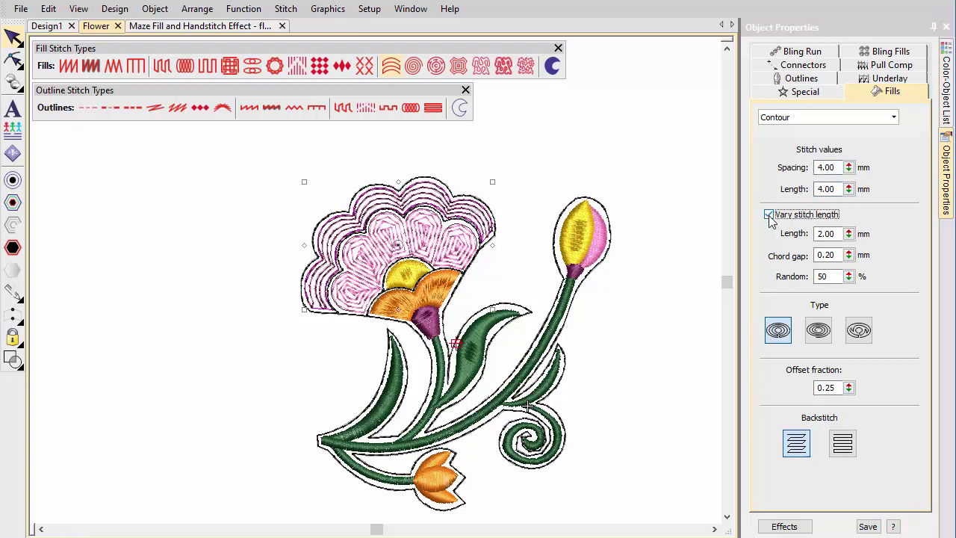
pyautogui.click(770, 216)
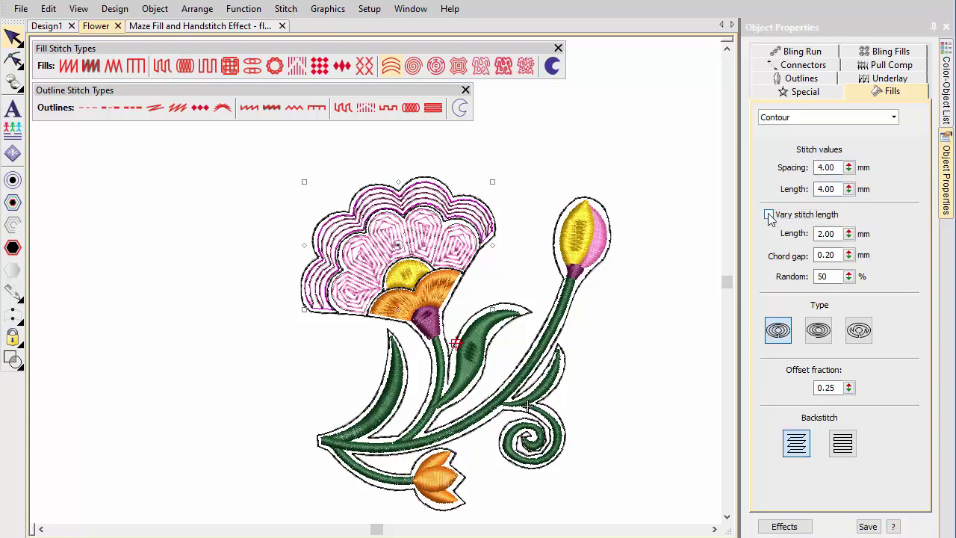
pyautogui.click(421, 432)
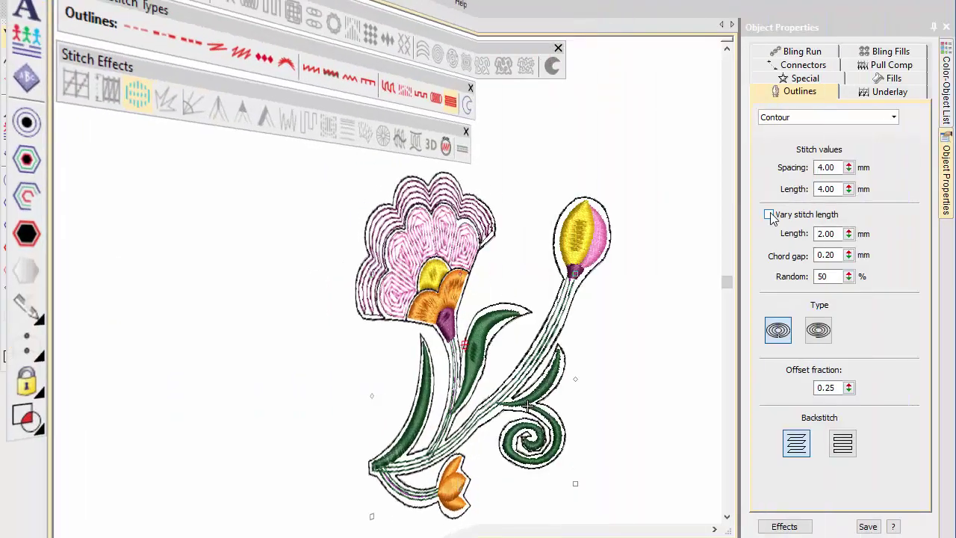
# Set the orange petal's satin to 500% auto spacing and turn auto split off
pyautogui.press('z')
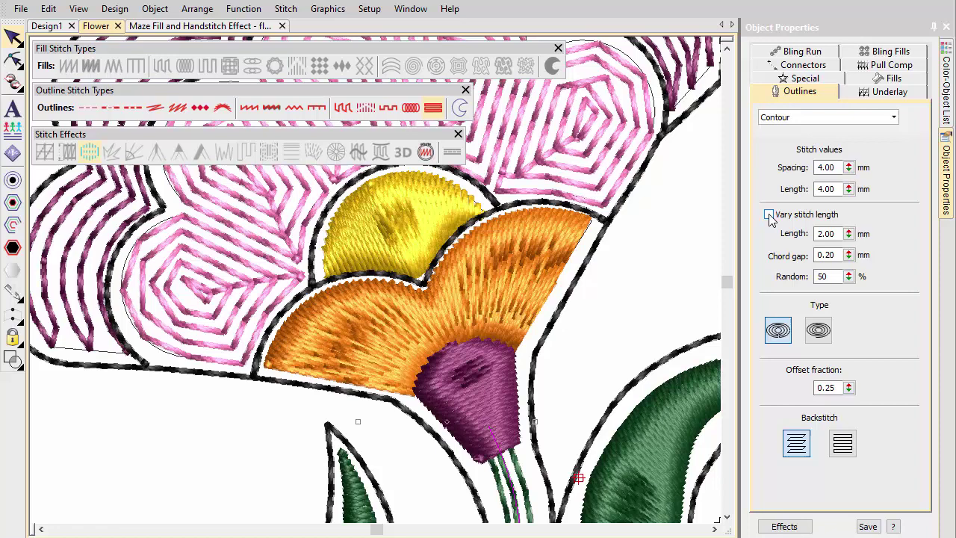
pyautogui.click(508, 273)
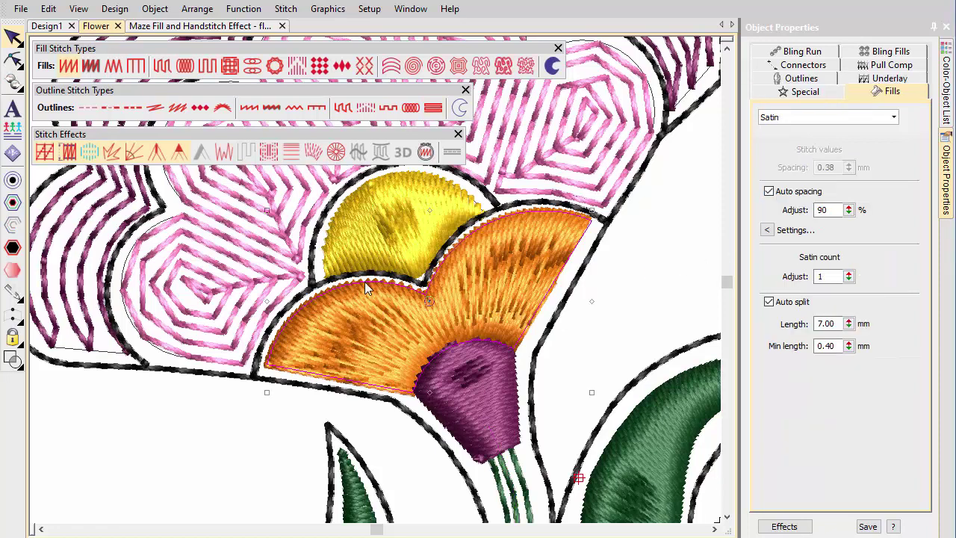
pyautogui.click(45, 150)
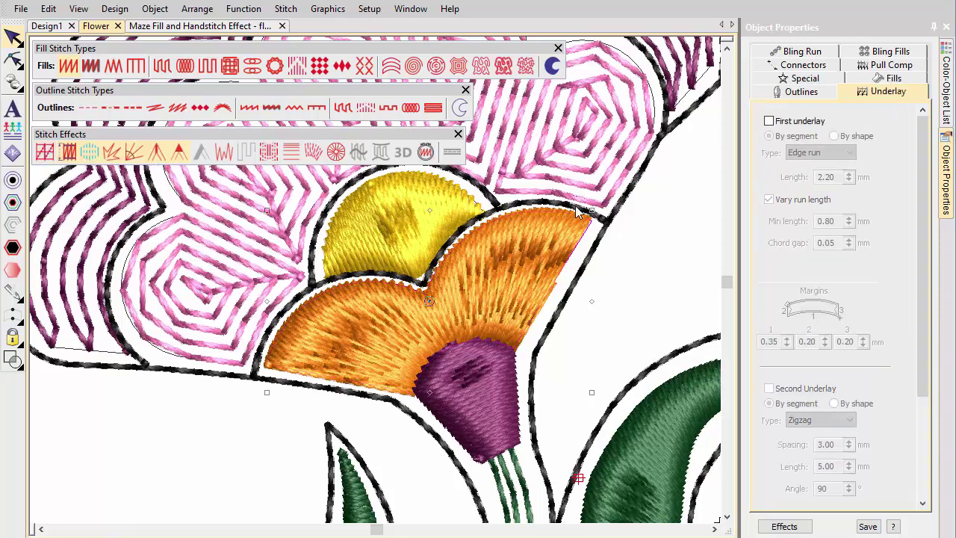
pyautogui.click(872, 80)
pyautogui.moveTo(834, 210); pyautogui.dragTo(812, 216)
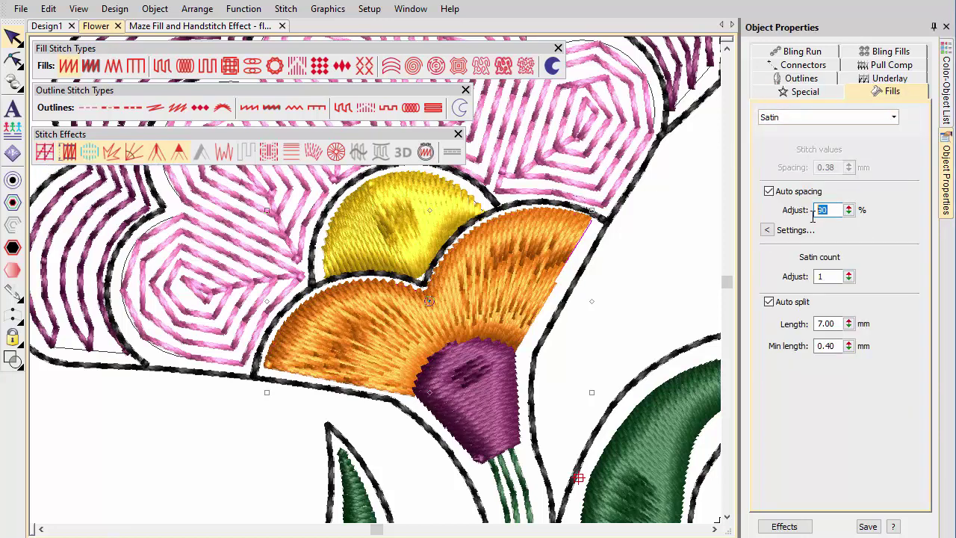
pyautogui.write('500')
pyautogui.press('Return')
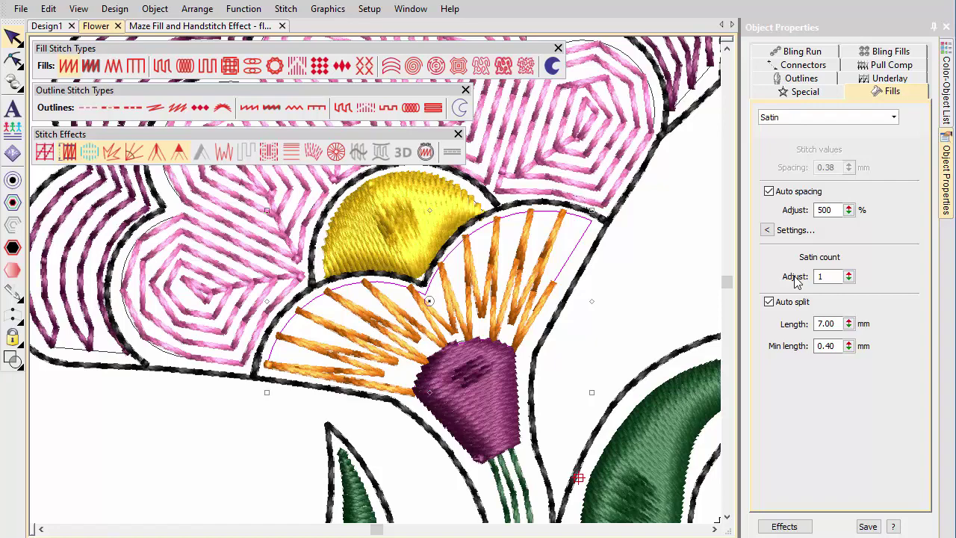
pyautogui.click(770, 303)
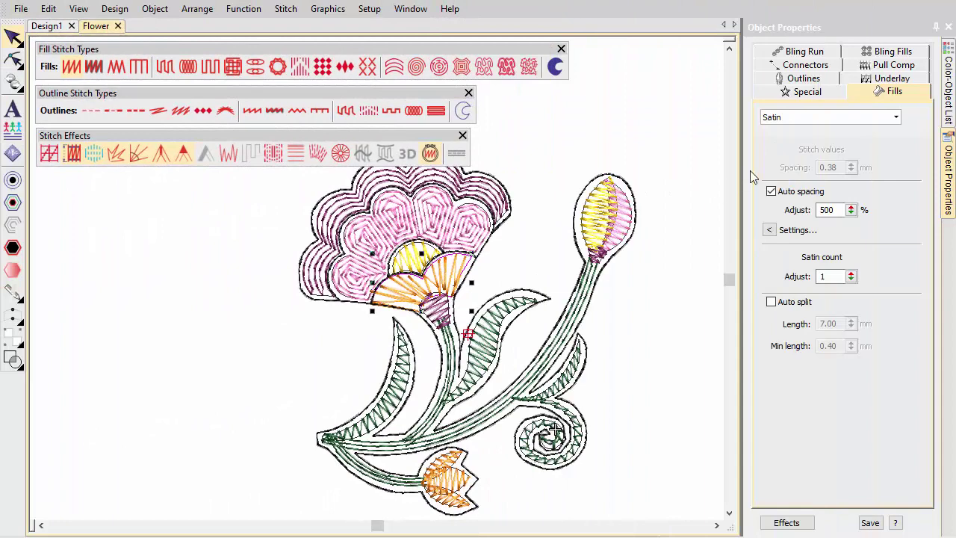
# Give the colour 6 black outlines a 4.00 mm run length with variable run length turned off
pyautogui.click(949, 97)
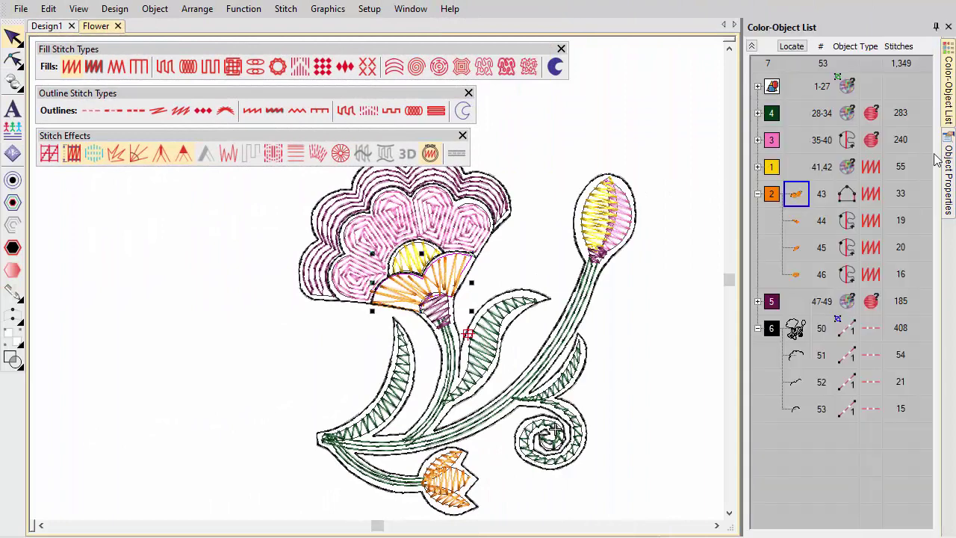
pyautogui.click(772, 328)
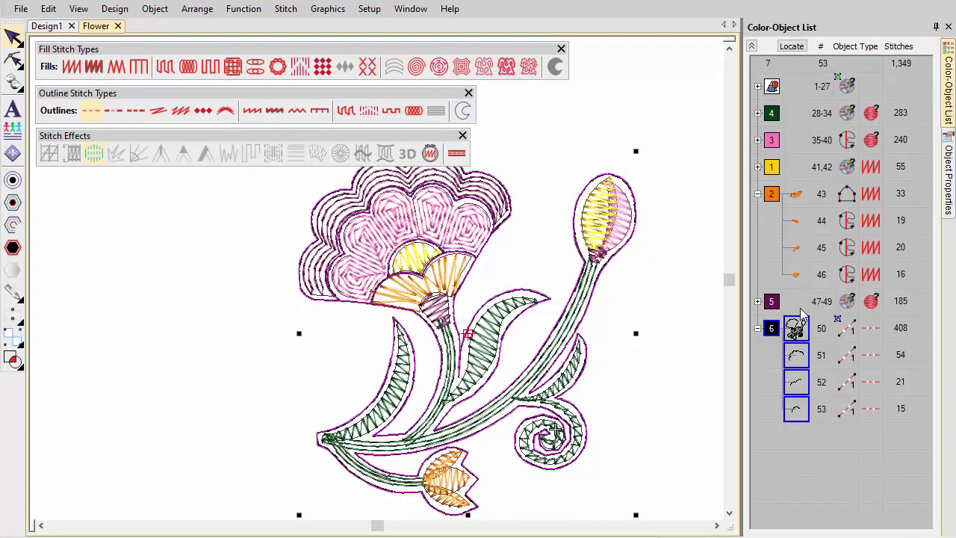
pyautogui.click(945, 186)
pyautogui.doubleClick(829, 167)
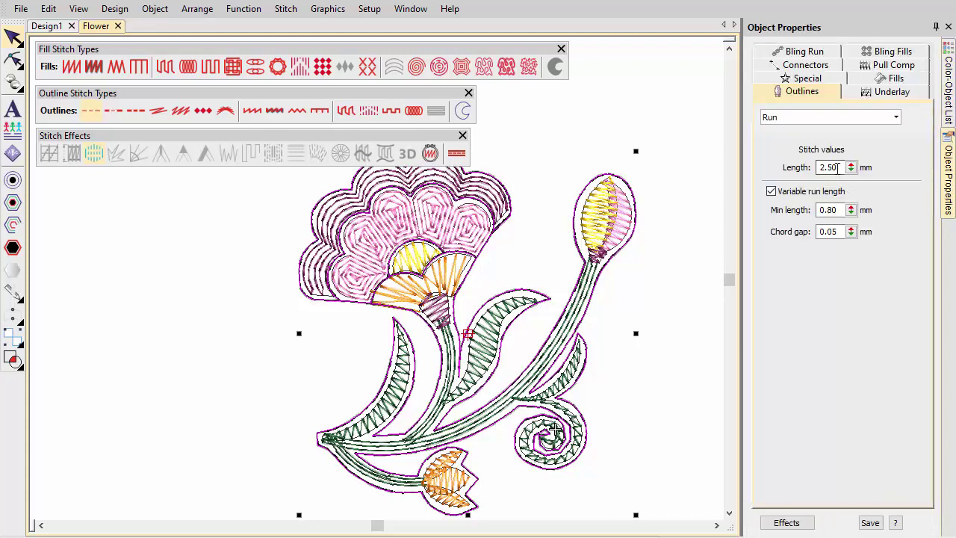
pyautogui.write('4')
pyautogui.press('Return')
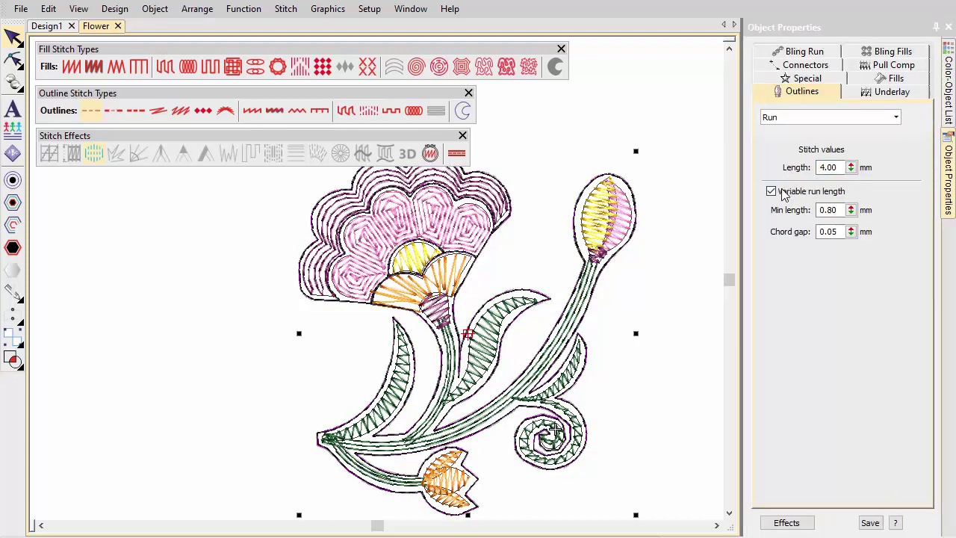
pyautogui.click(771, 192)
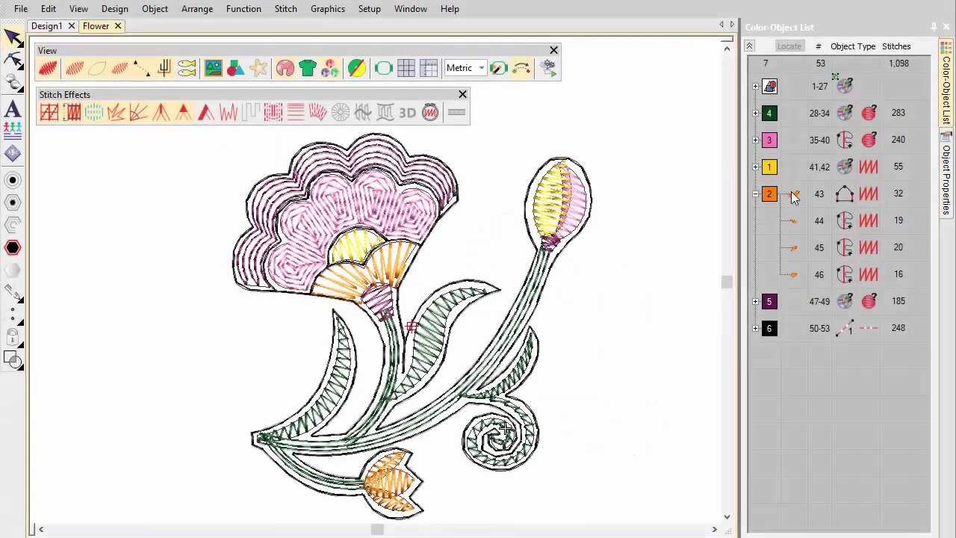
# Hide every object except the orange fan shape (object 43) and zoom in on it
pyautogui.click(794, 196)
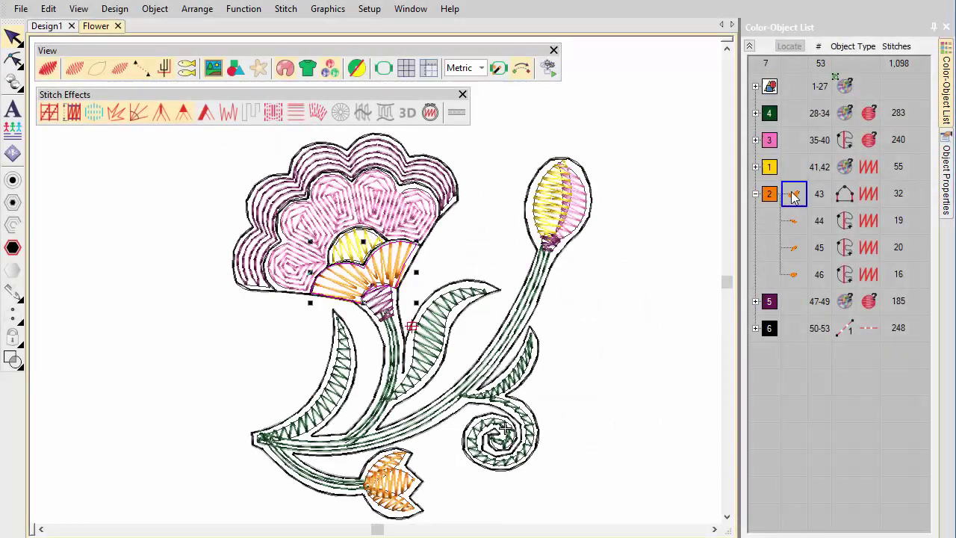
pyautogui.rightClick(794, 196)
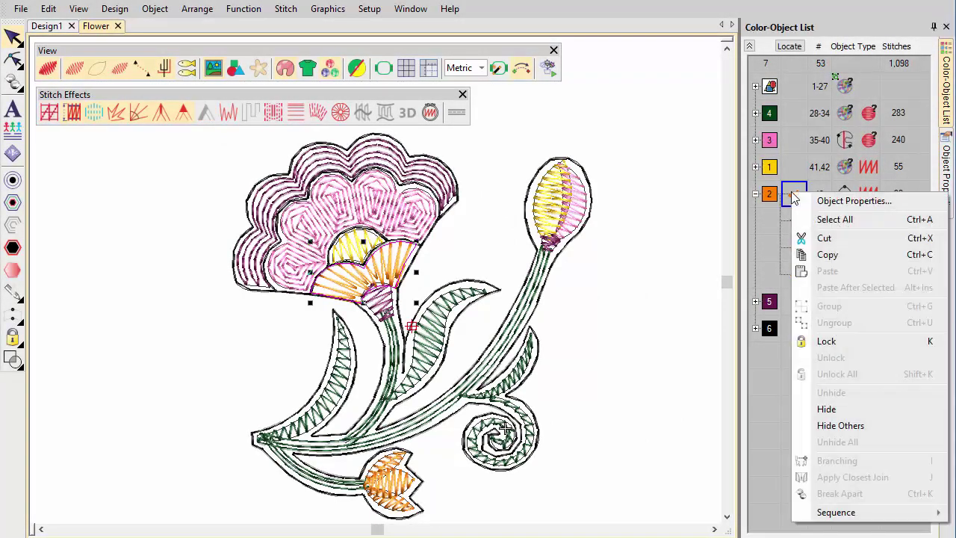
pyautogui.click(854, 425)
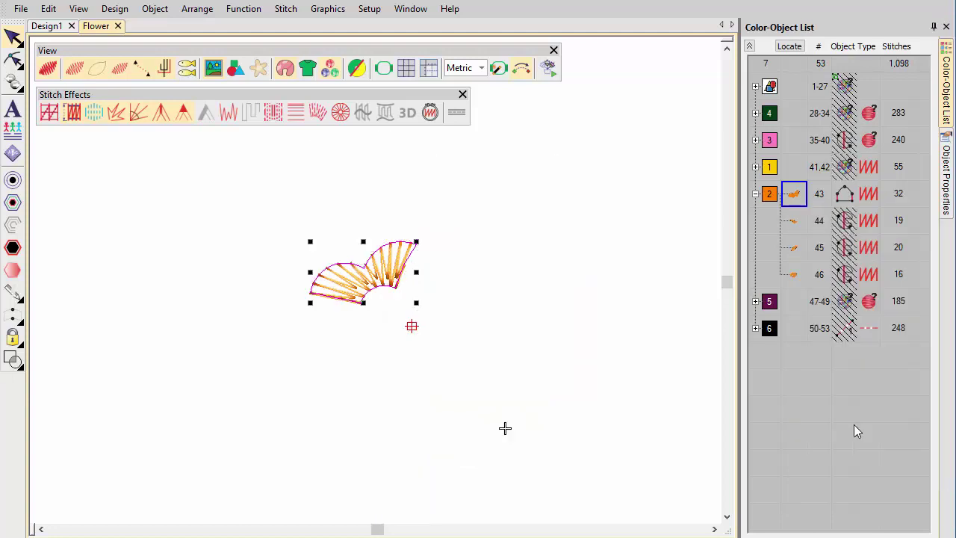
pyautogui.click(264, 207)
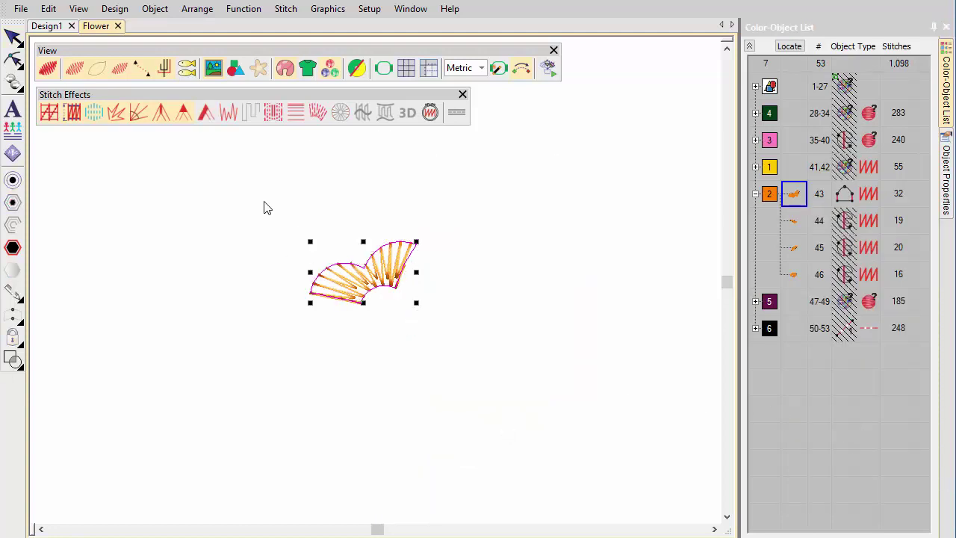
pyautogui.moveTo(237, 184); pyautogui.dragTo(527, 427)
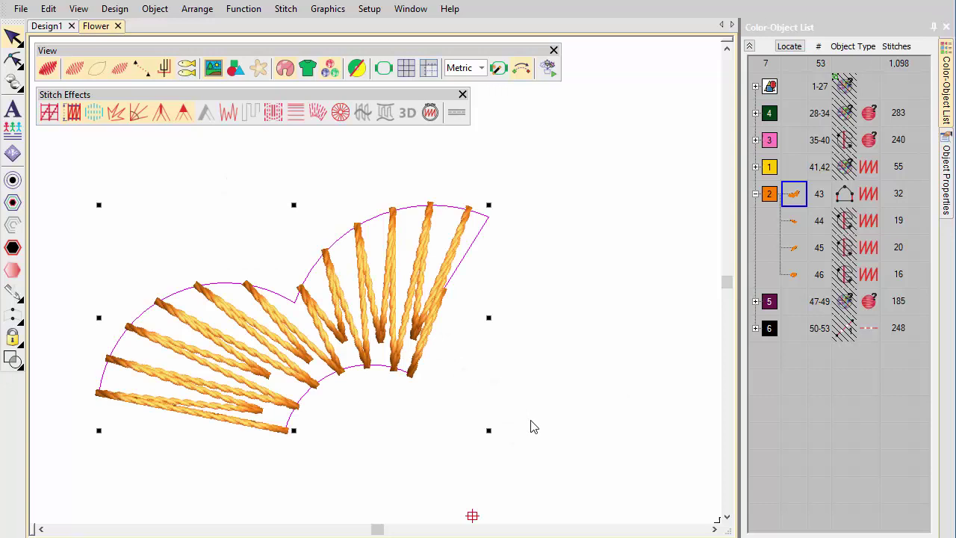
# Enable the hand stitch effect with roughness length 2
pyautogui.click(429, 112)
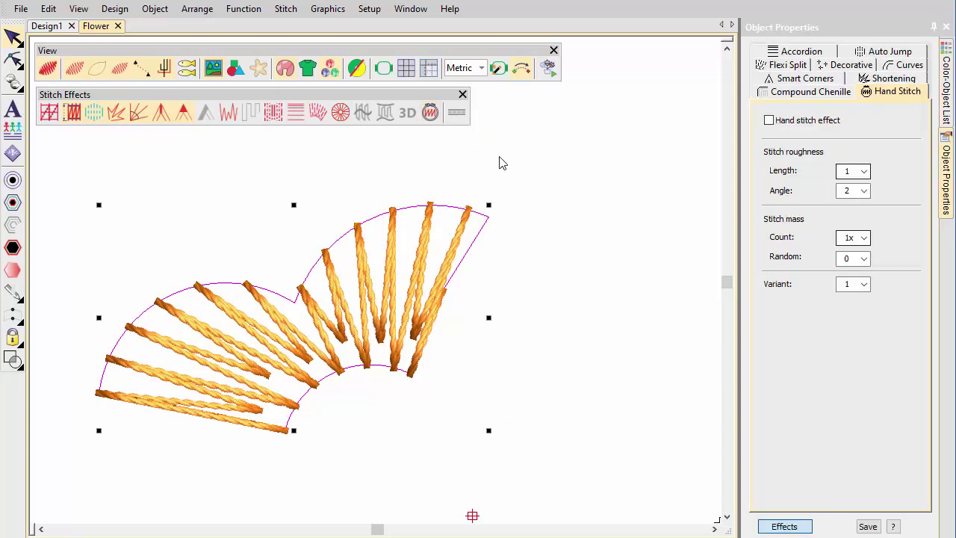
pyautogui.click(770, 121)
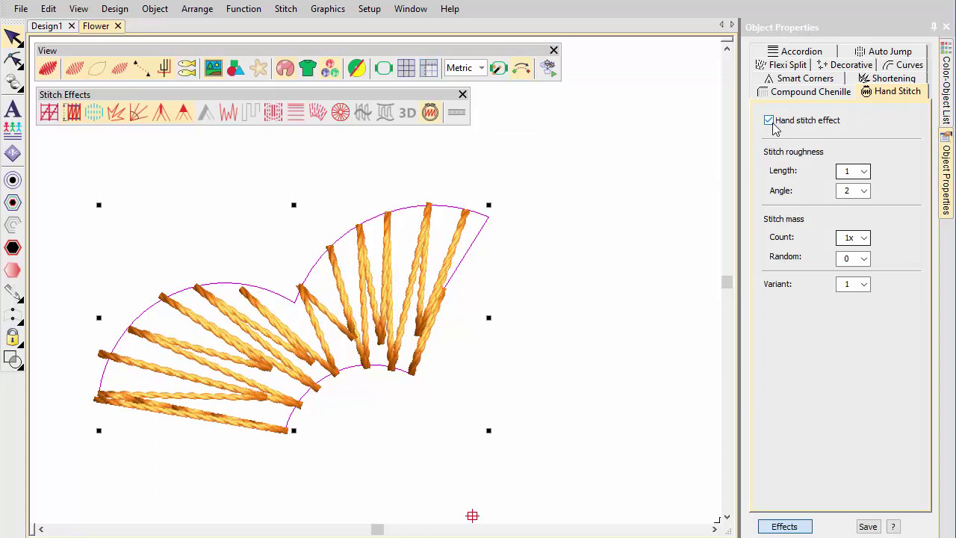
pyautogui.click(859, 171)
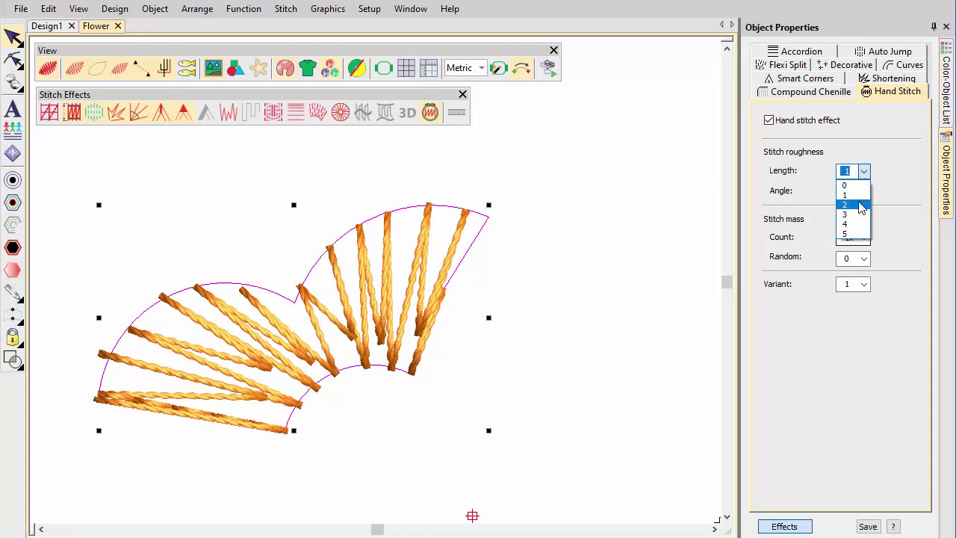
pyautogui.click(859, 205)
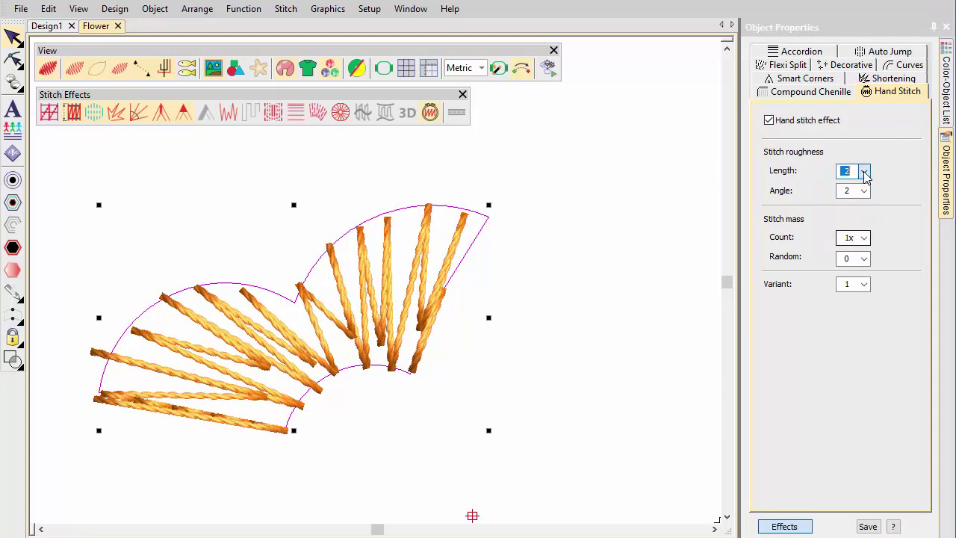
pyautogui.click(864, 171)
pyautogui.click(859, 239)
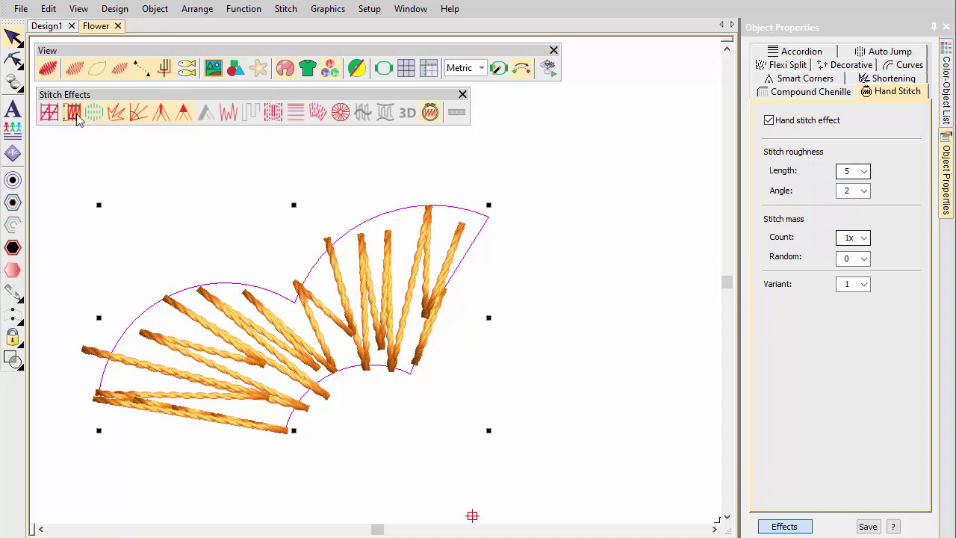
pyautogui.click(49, 71)
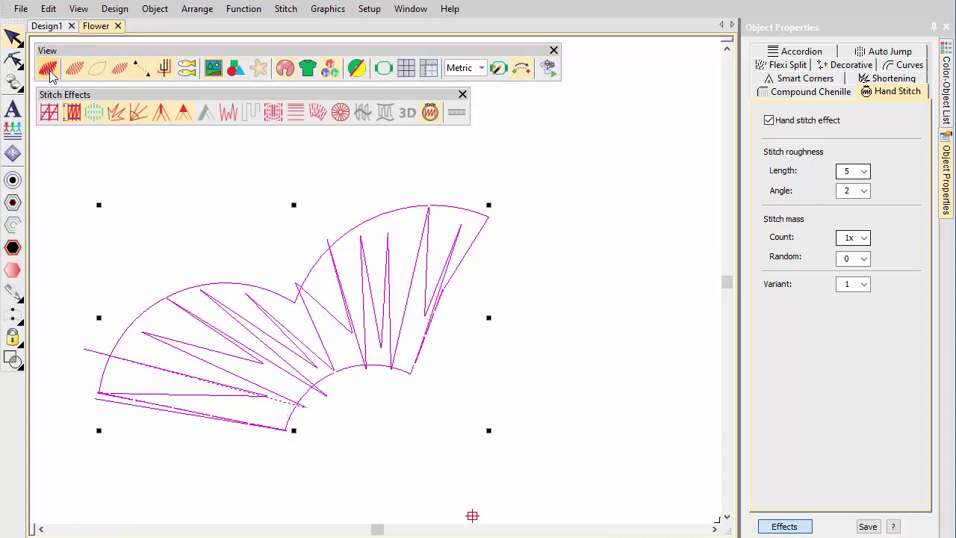
pyautogui.click(49, 71)
pyautogui.click(852, 171)
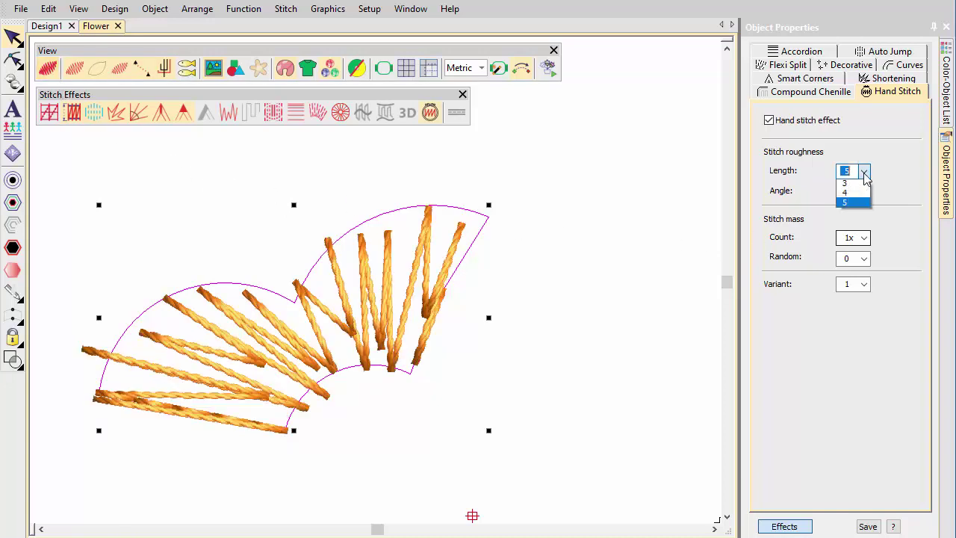
pyautogui.click(856, 207)
# Set hand stitch angle 3, count 5x and randomness 4, trying different stitch variants
pyautogui.click(864, 190)
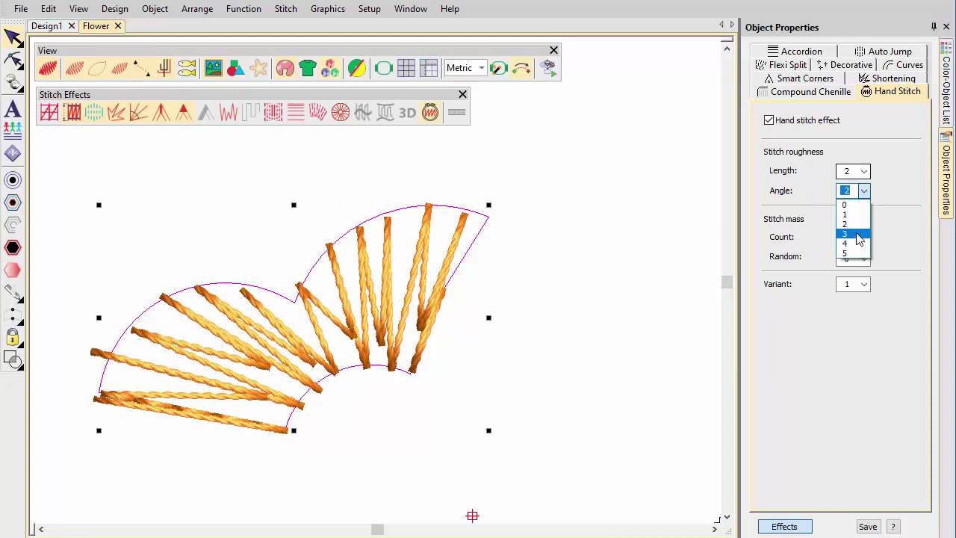
pyautogui.click(858, 234)
pyautogui.click(858, 238)
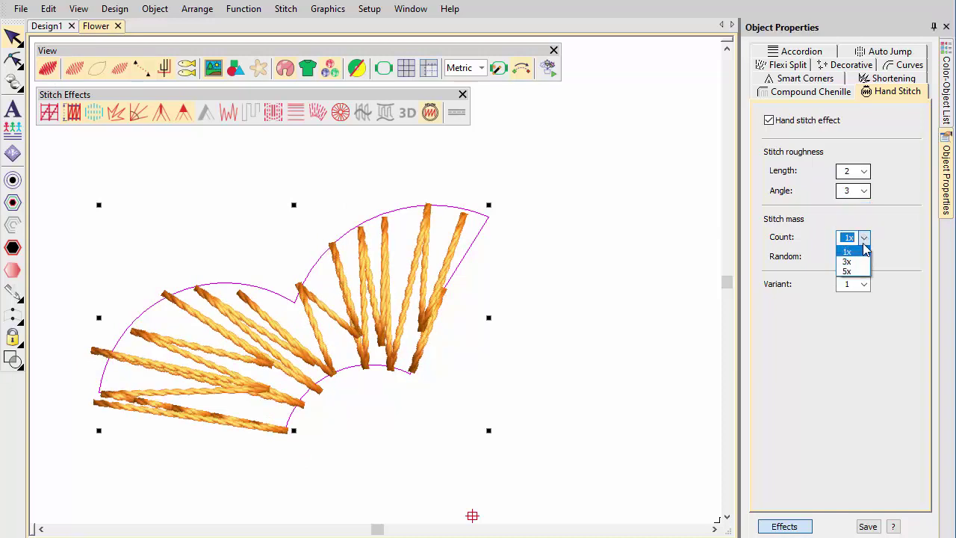
pyautogui.click(858, 261)
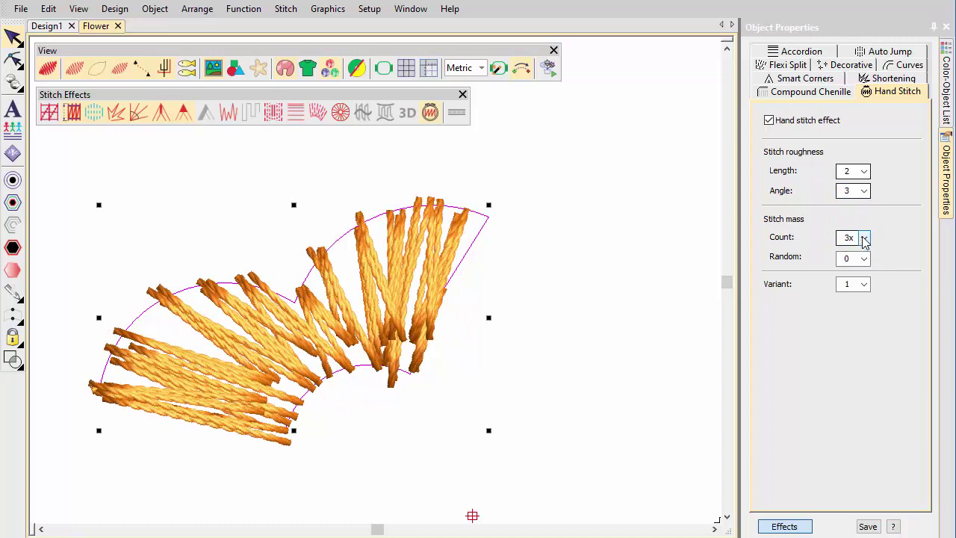
pyautogui.click(860, 240)
pyautogui.click(860, 274)
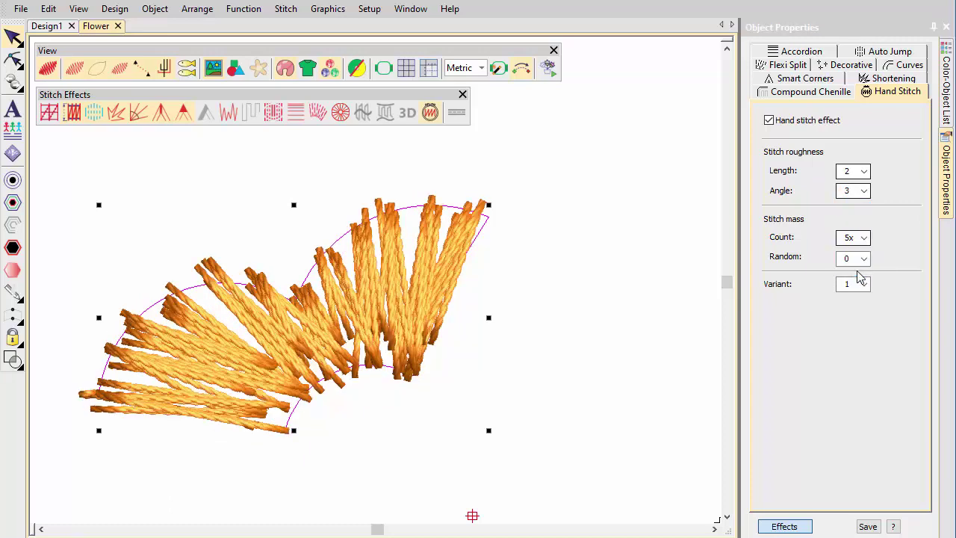
pyautogui.click(860, 259)
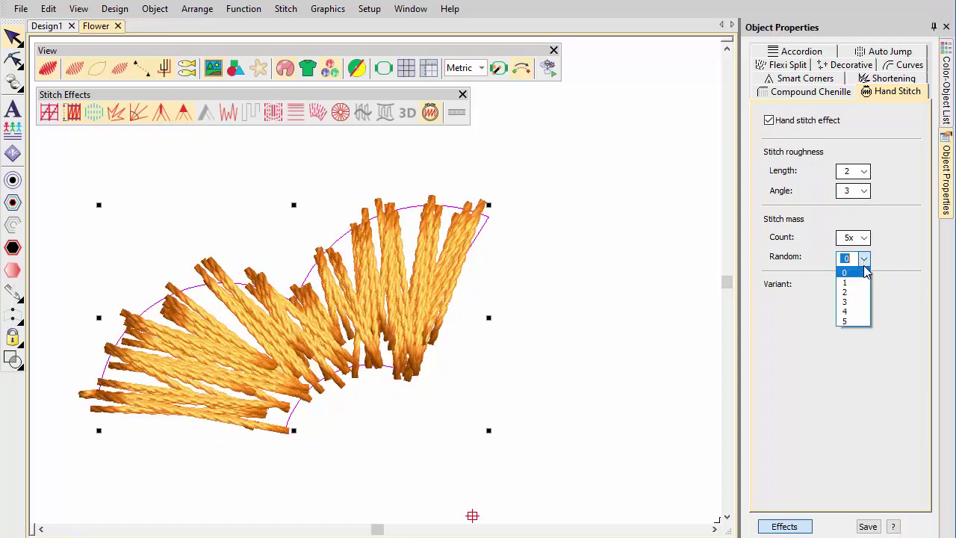
pyautogui.click(860, 292)
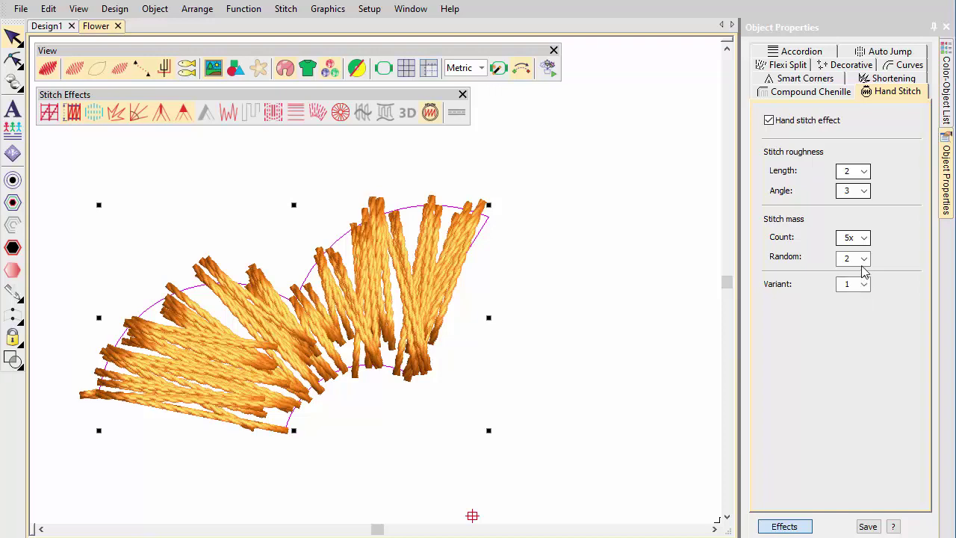
pyautogui.click(859, 259)
pyautogui.click(860, 313)
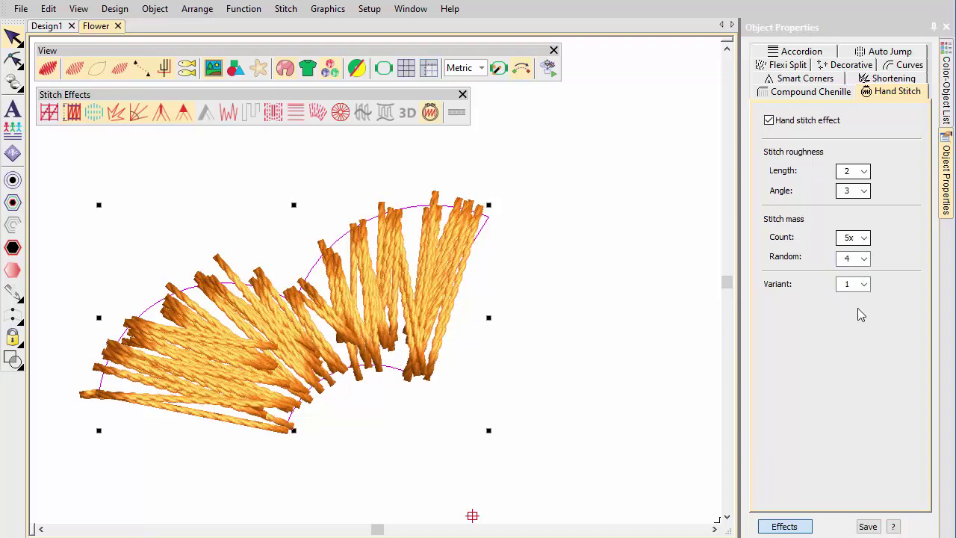
pyautogui.click(862, 284)
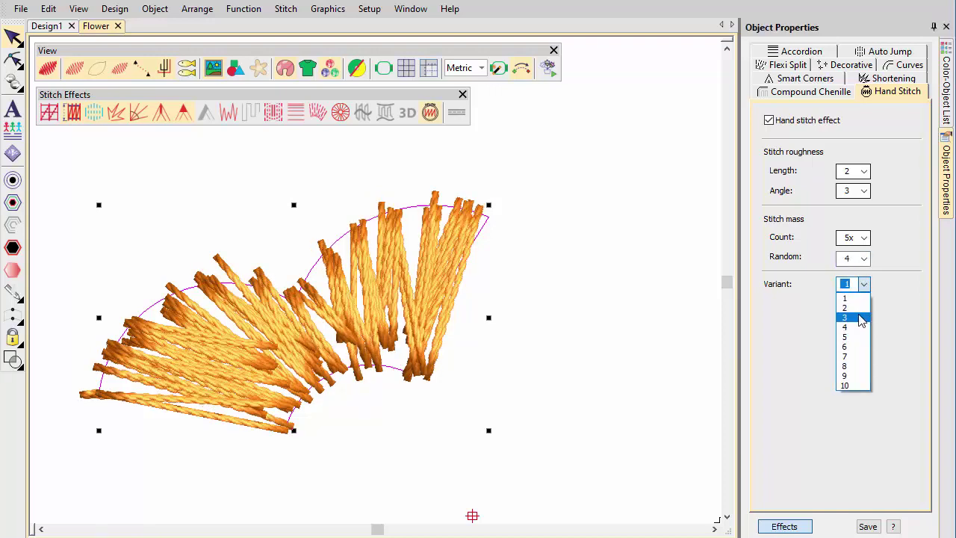
pyautogui.click(859, 318)
pyautogui.click(863, 285)
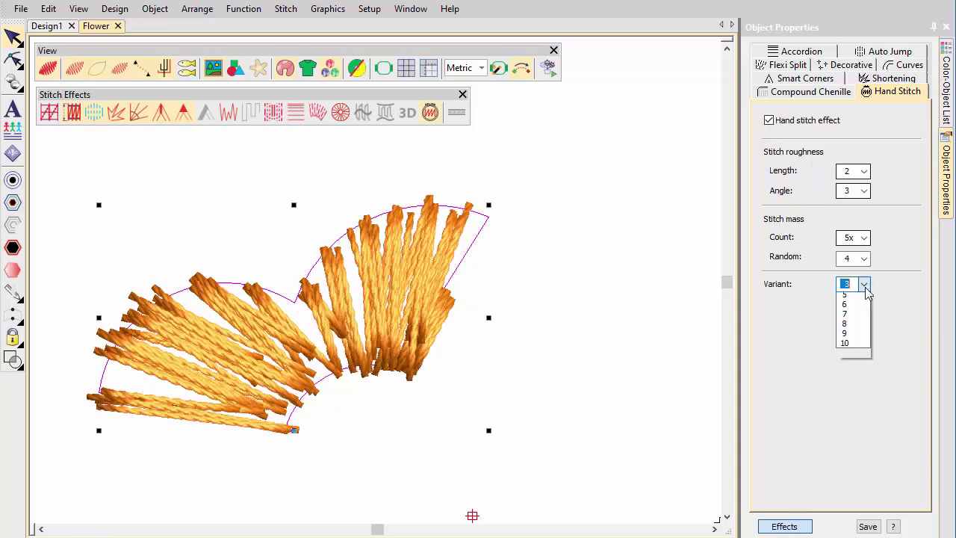
# Choose hand stitch variant 8, then duplicate the flower group as a black tatami backing stitched first
pyautogui.click(851, 363)
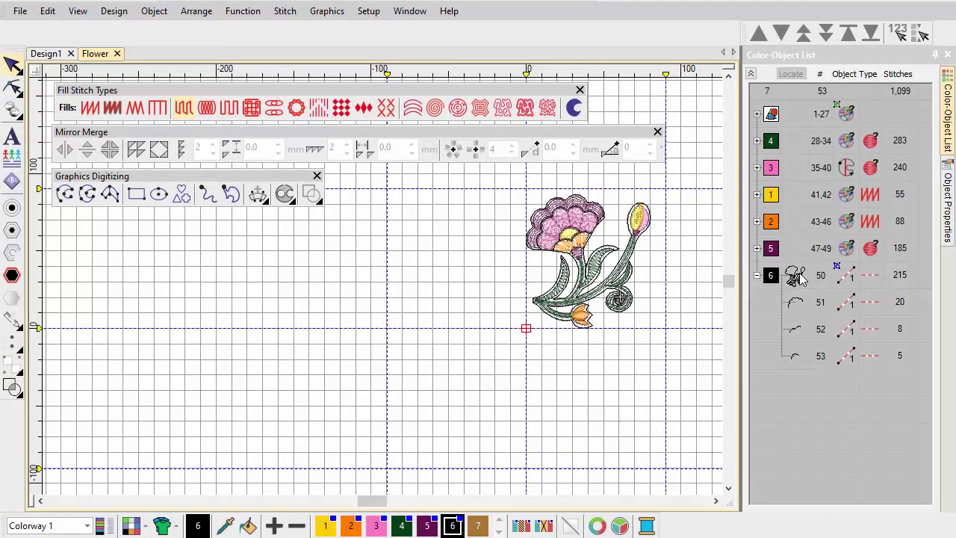
pyautogui.click(796, 276)
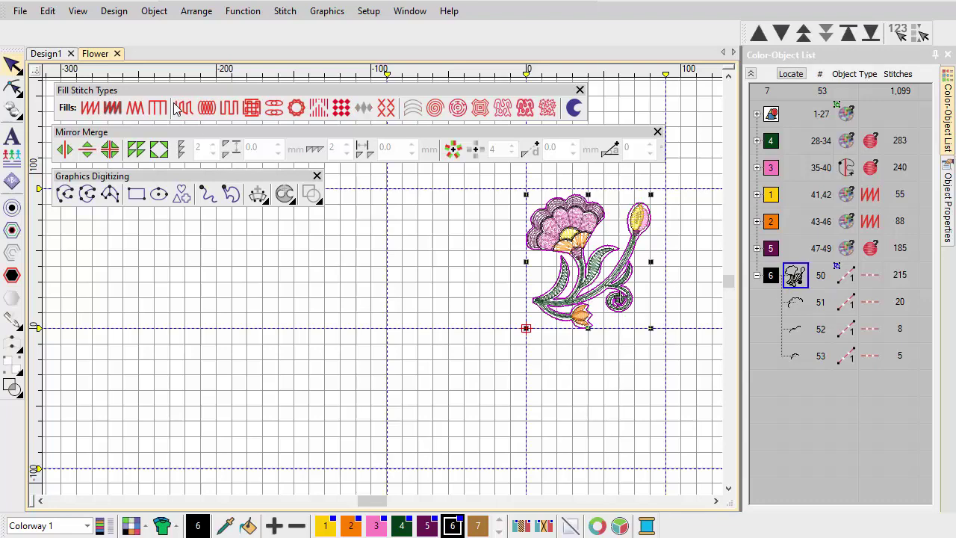
pyautogui.click(47, 12)
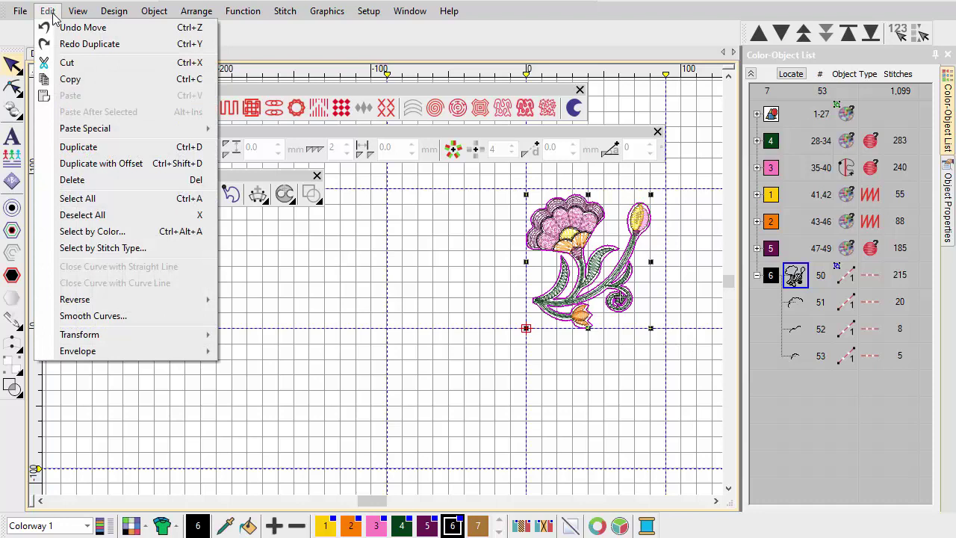
pyautogui.click(67, 147)
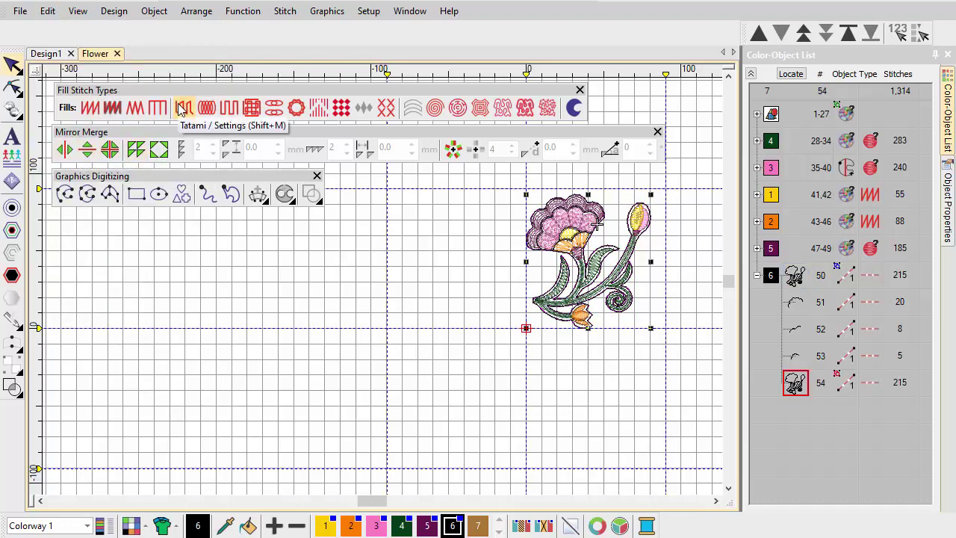
pyautogui.click(180, 109)
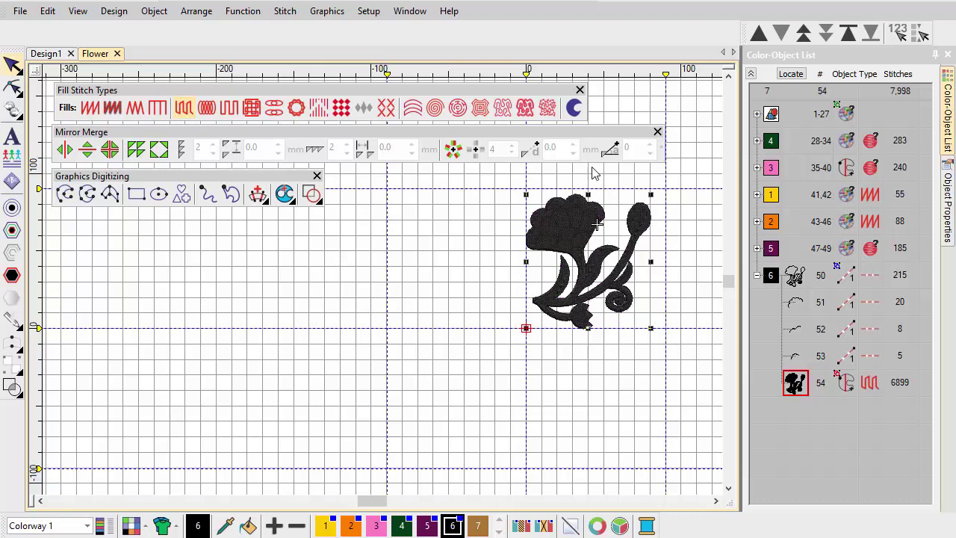
pyautogui.click(848, 35)
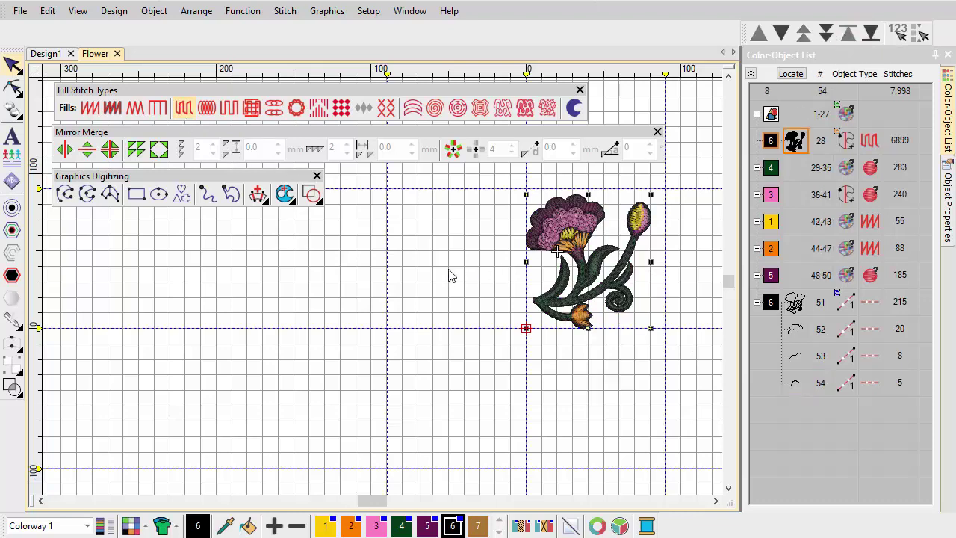
# Draw a brown filled square over the dashed guide area and move it to the start of the stitch order
pyautogui.click(134, 195)
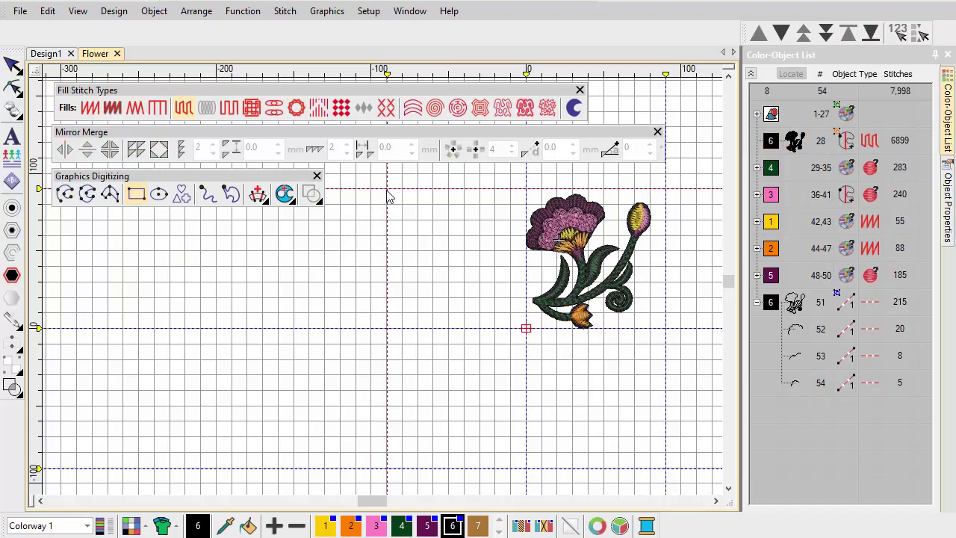
pyautogui.moveTo(388, 194); pyautogui.dragTo(667, 471)
pyautogui.press('Escape')
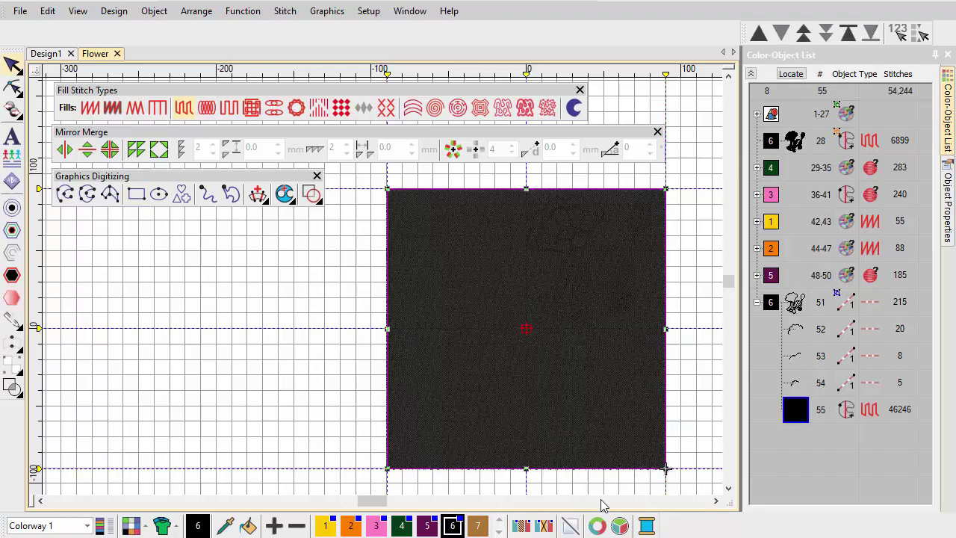
pyautogui.click(486, 526)
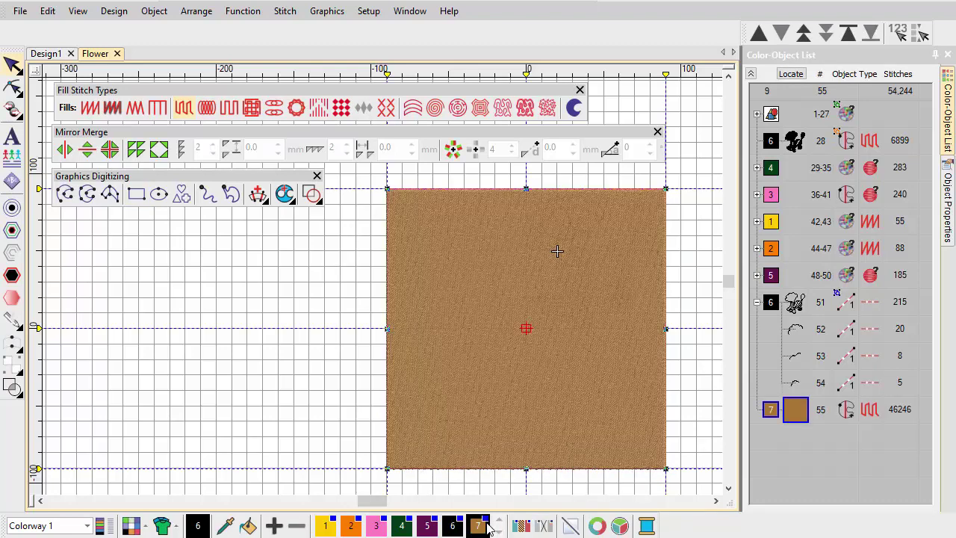
pyautogui.click(849, 34)
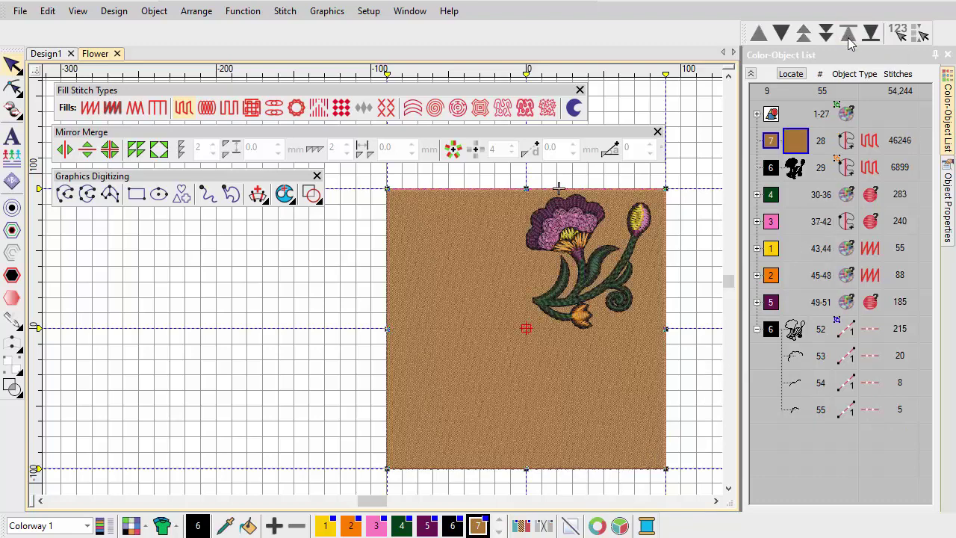
pyautogui.click(796, 169)
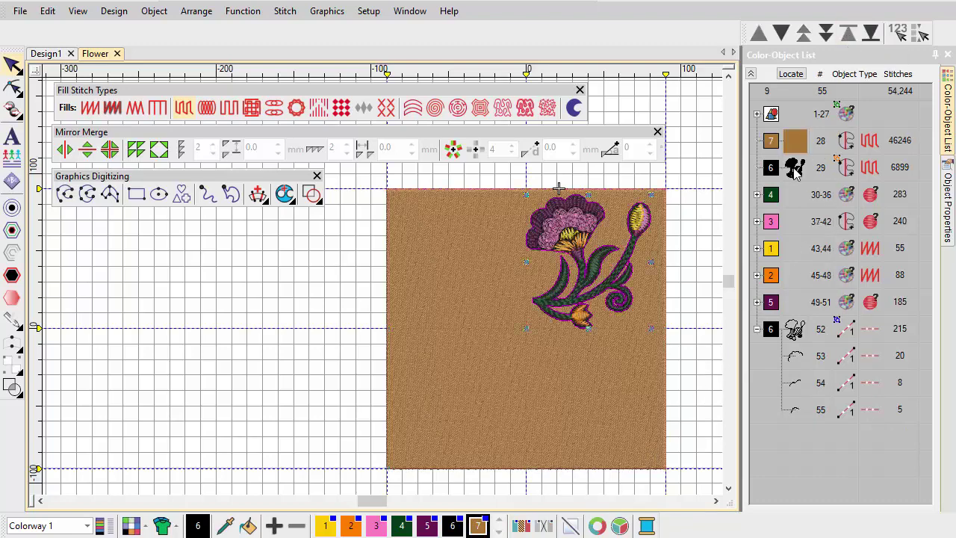
# Mirror-merge the flower as a wreath of four rotated copies centred on the square, then close both toolbars
pyautogui.keyDown('shift'); pyautogui.click(771, 334); pyautogui.keyUp('shift')
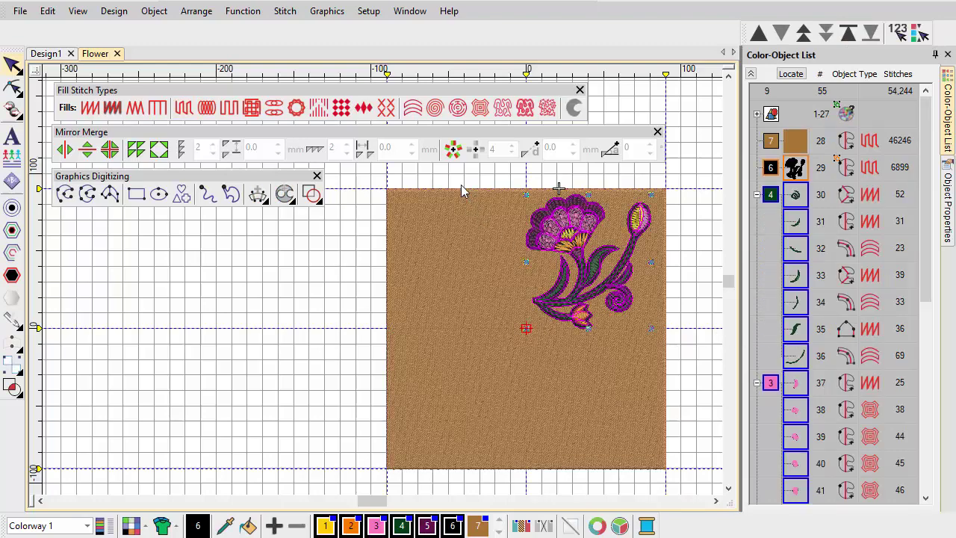
pyautogui.click(452, 157)
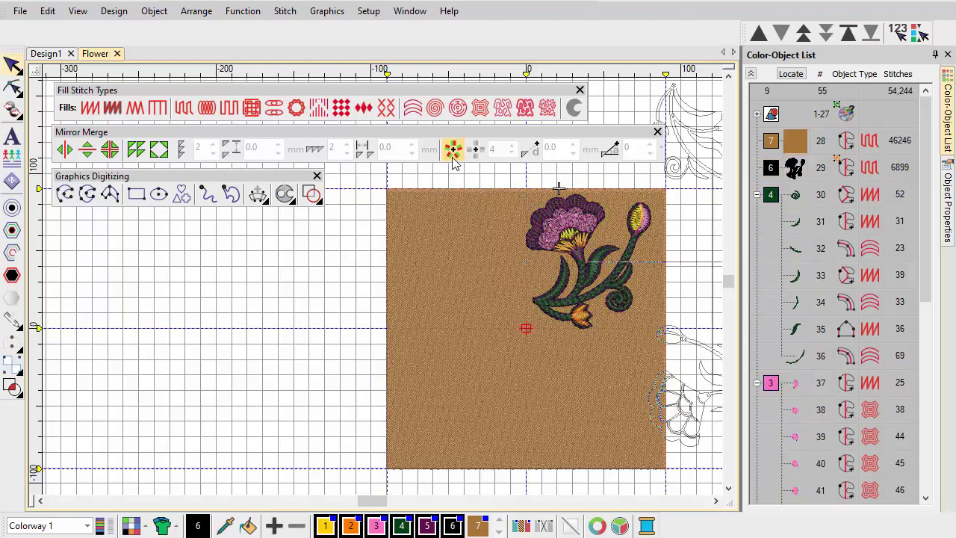
pyautogui.click(526, 326)
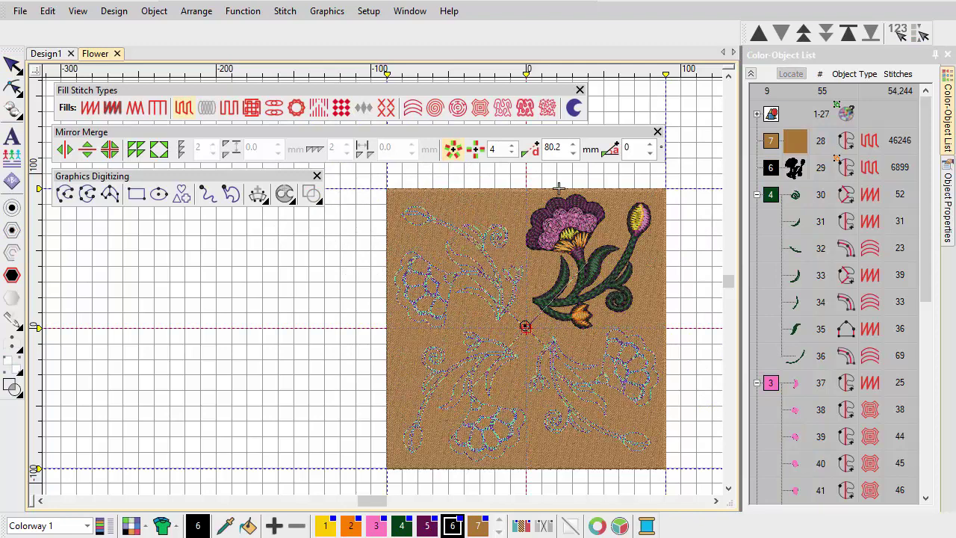
pyautogui.click(559, 188)
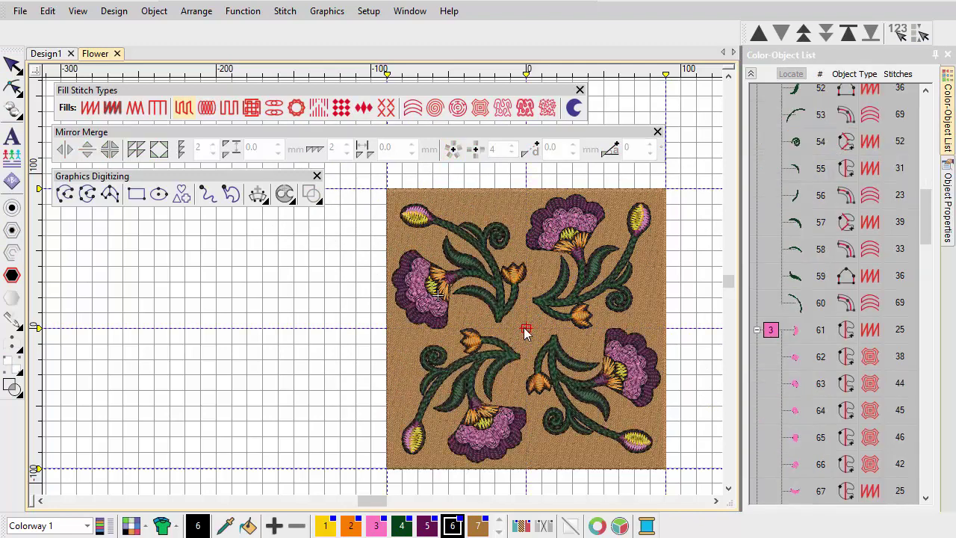
pyautogui.click(318, 175)
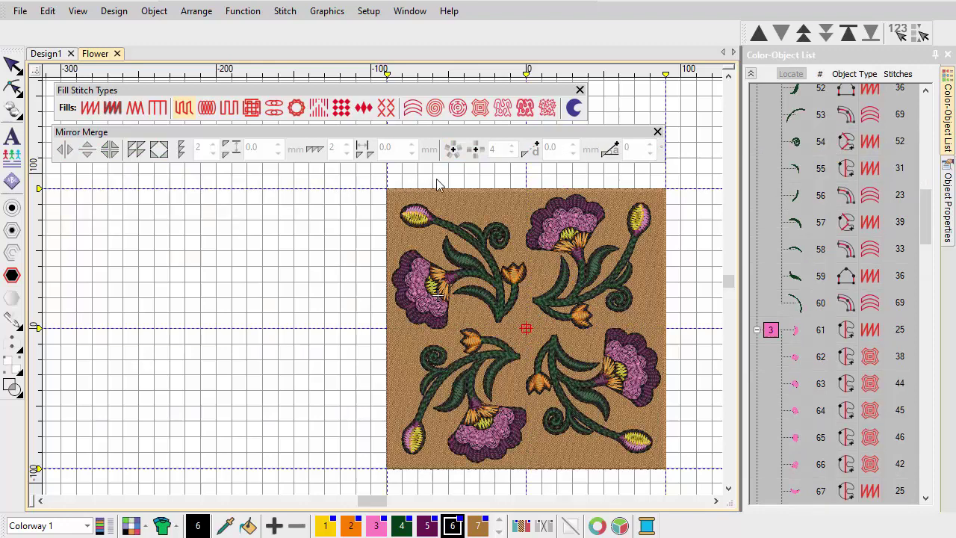
pyautogui.click(658, 132)
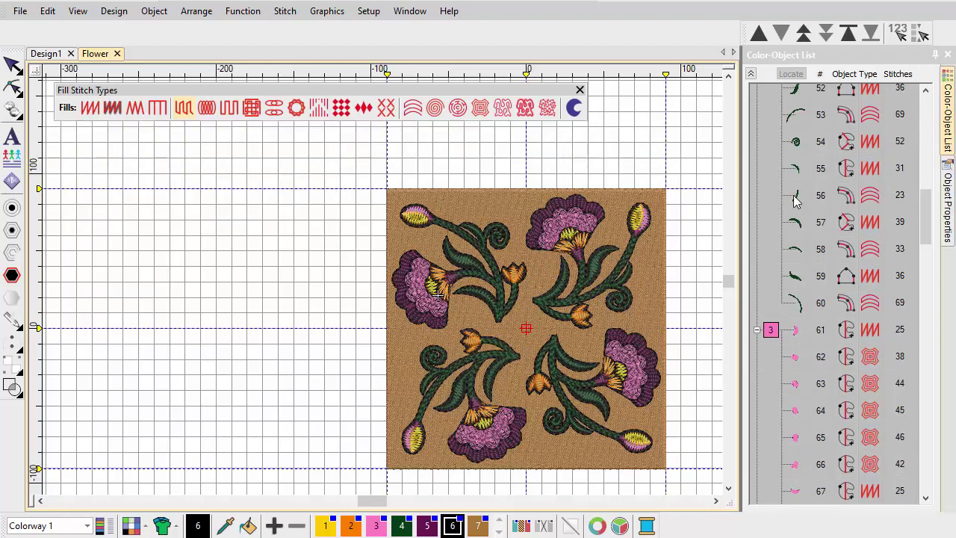
pyautogui.moveTo(926, 217); pyautogui.dragTo(927, 123)
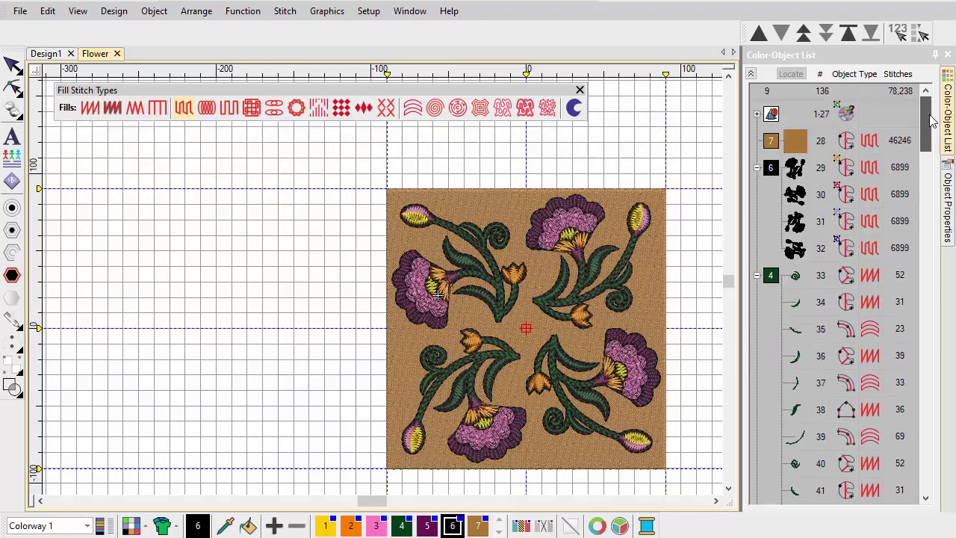
# Select the flowers' colour 6 base layers and remove their overlaps from the brown background
pyautogui.click(771, 168)
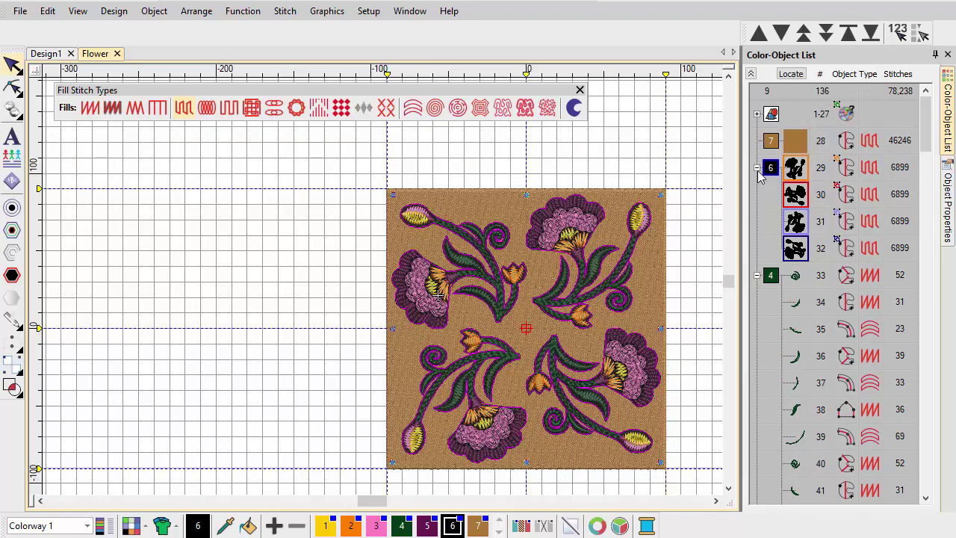
pyautogui.click(197, 13)
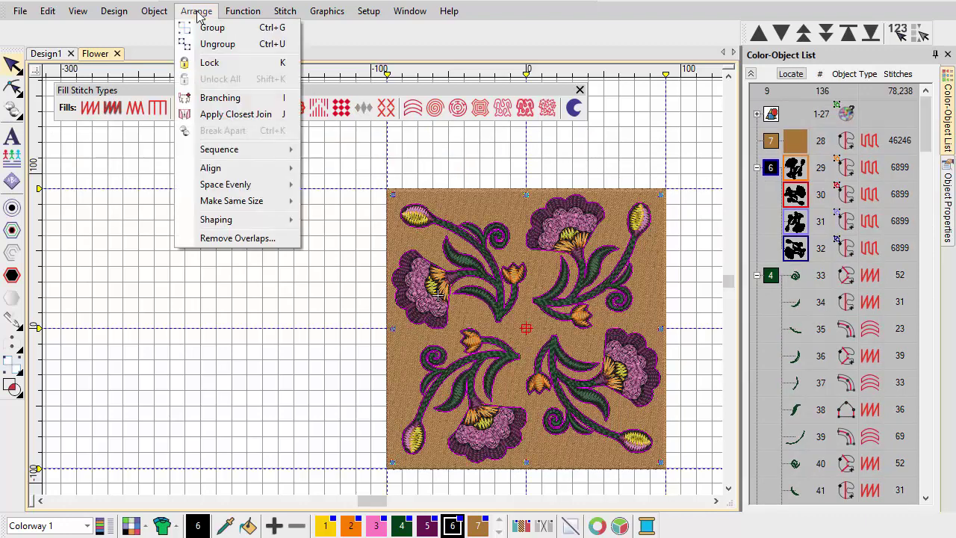
pyautogui.click(228, 238)
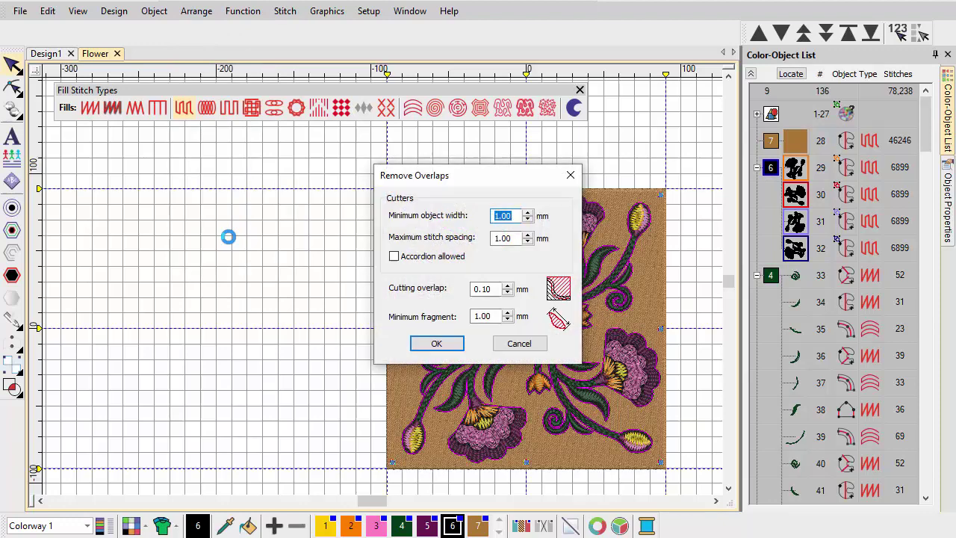
pyautogui.click(434, 344)
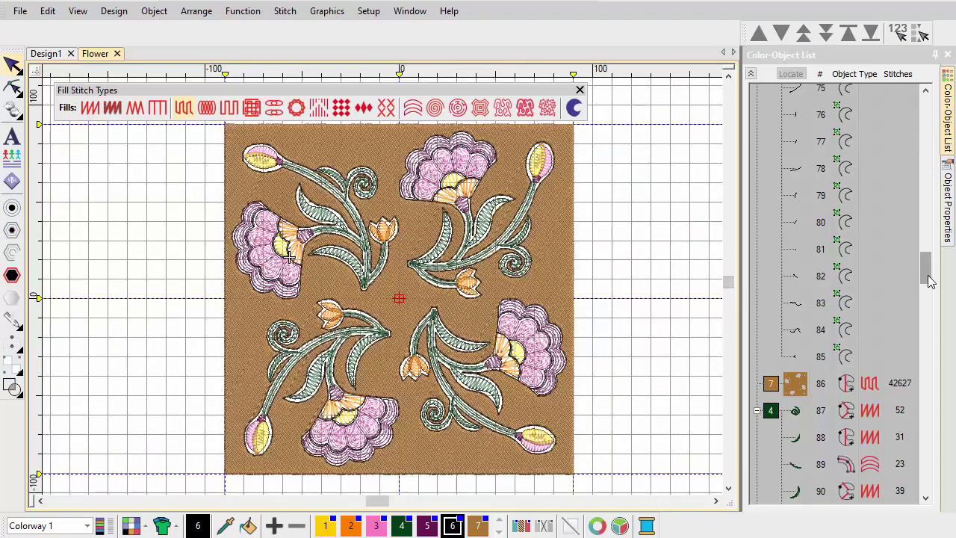
pyautogui.moveTo(926, 277); pyautogui.dragTo(931, 295)
# Hide everything except the brown background and give it a maze fill
pyautogui.click(794, 178)
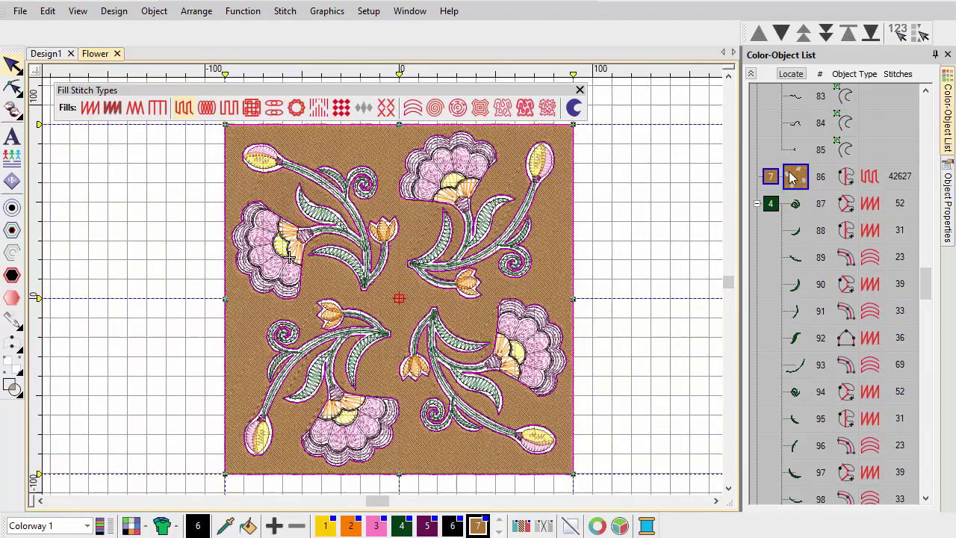
pyautogui.rightClick(791, 178)
pyautogui.click(840, 406)
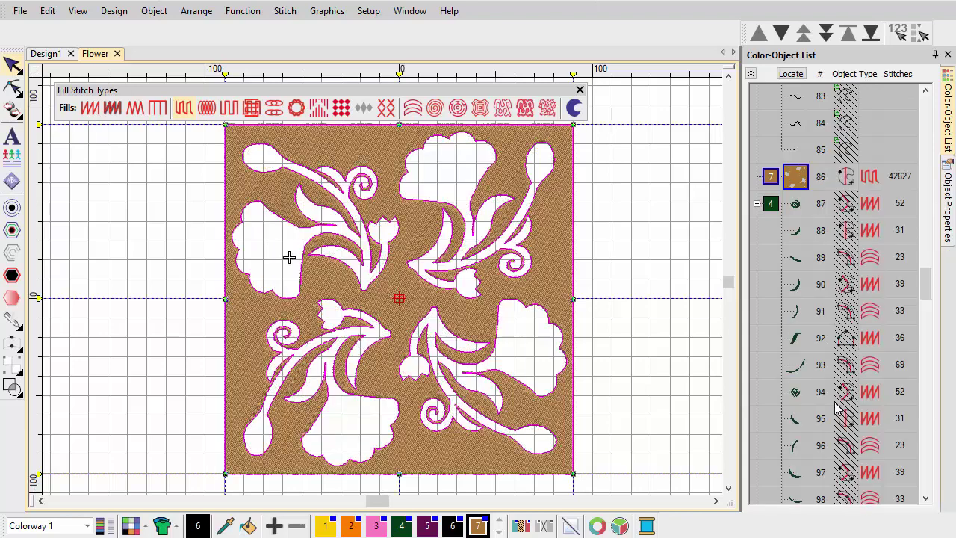
pyautogui.click(463, 109)
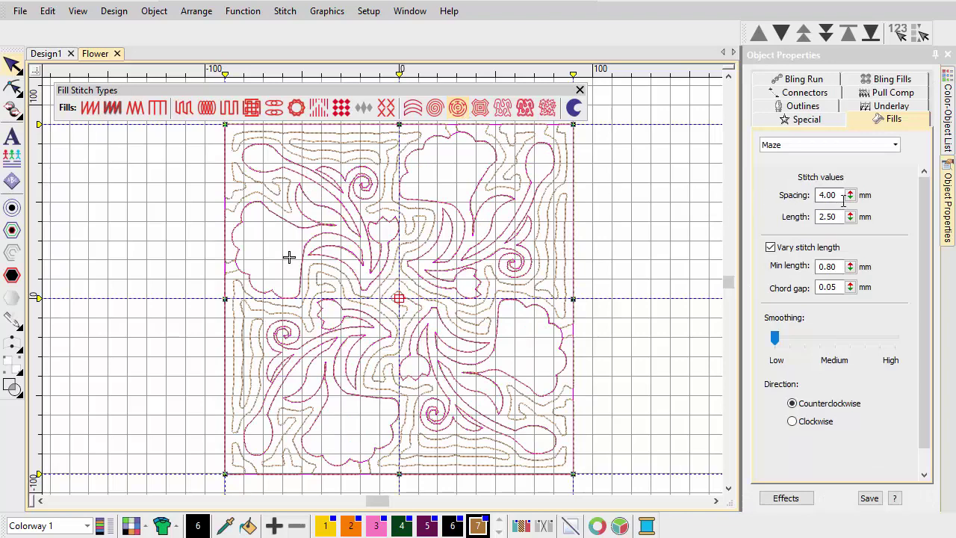
# Set the maze fill to 2.50 mm spacing and 4.00 mm length, with varied stitch length off
pyautogui.click(813, 194)
pyautogui.write('2.5')
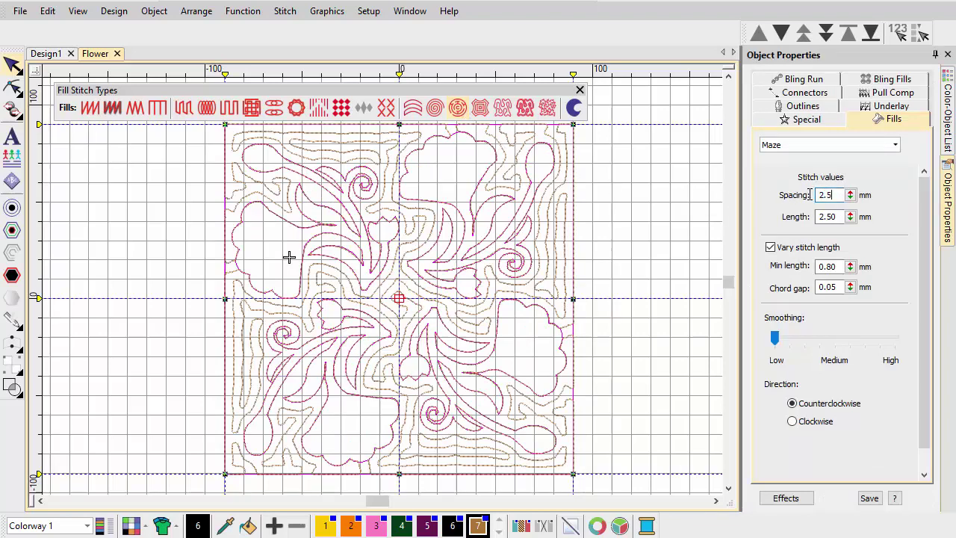
pyautogui.click(839, 216)
pyautogui.write('4')
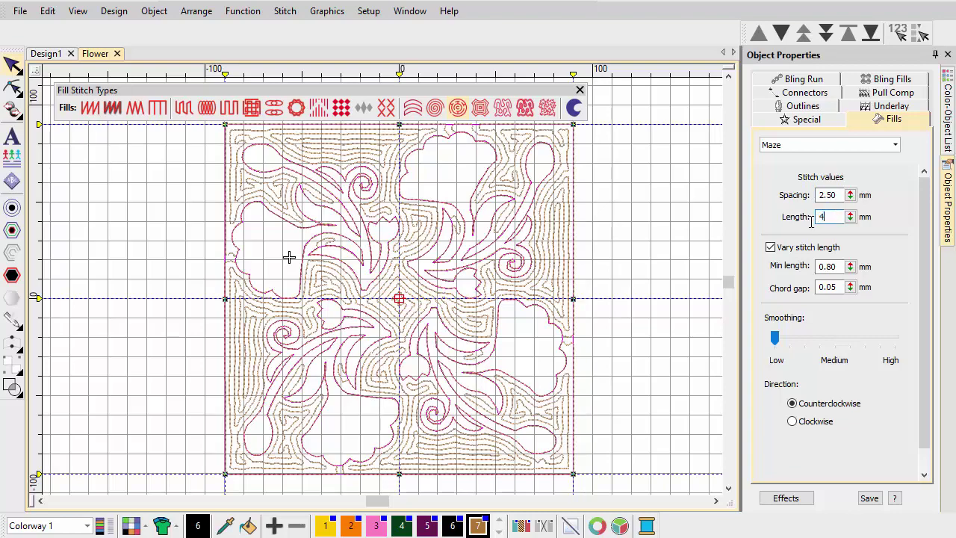
pyautogui.press('Return')
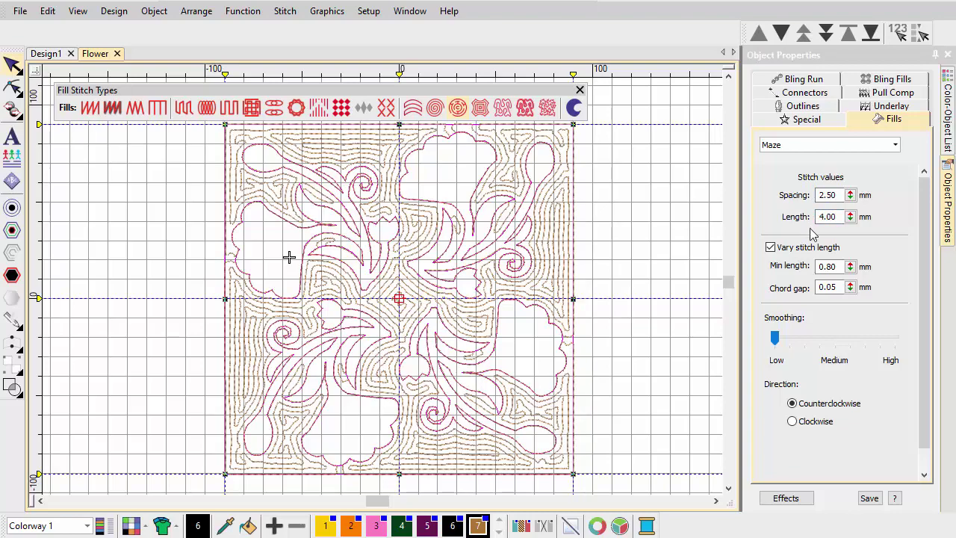
pyautogui.click(771, 248)
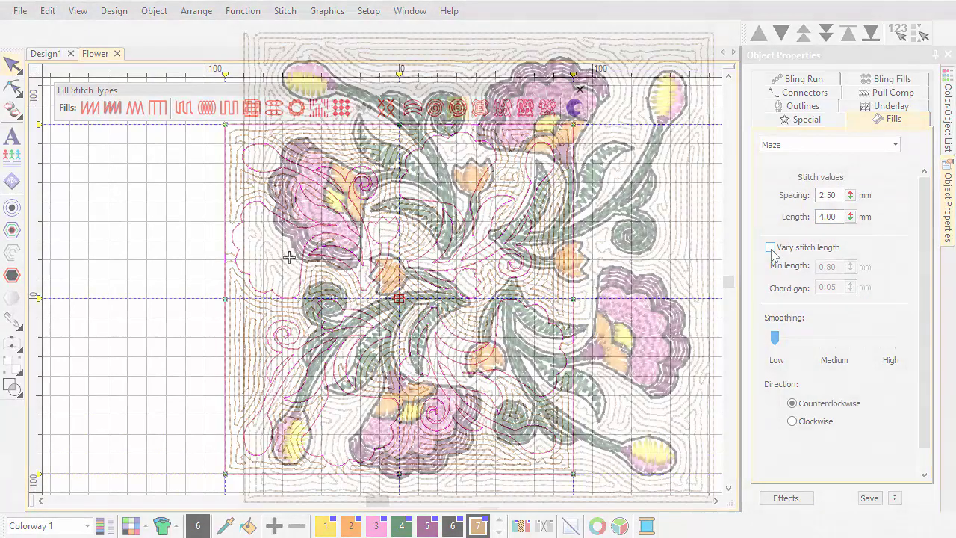